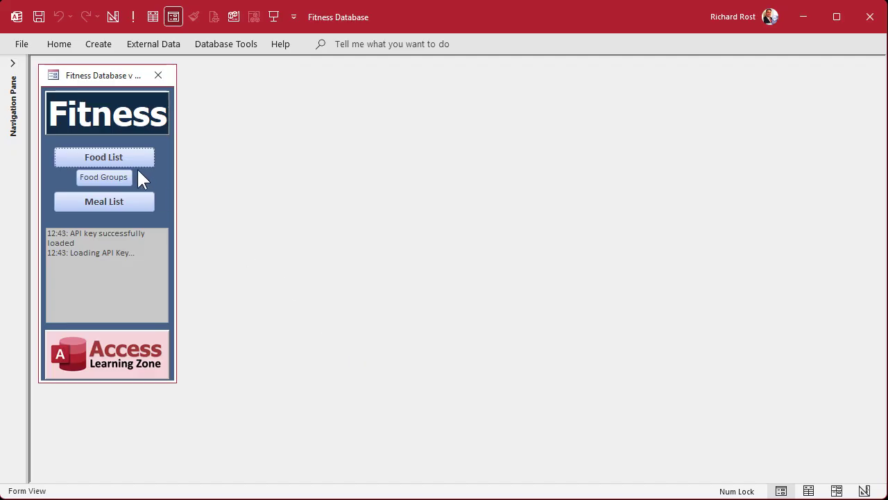
Step: Open Food List, then Meal List so MealF shows Breakfast, Rick's Standard beside it
click(119, 152)
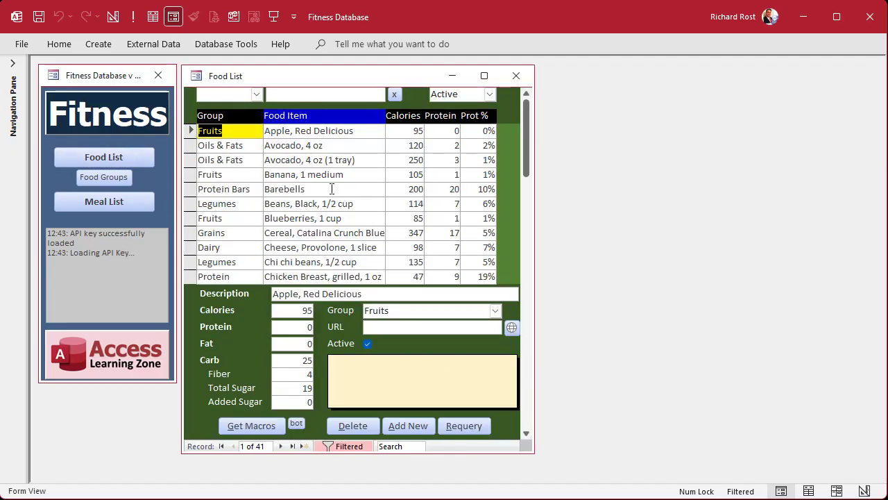
click(130, 202)
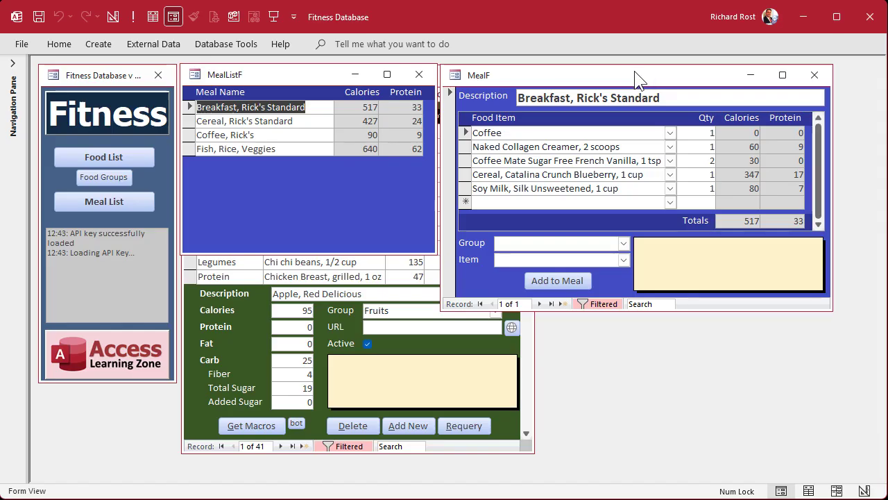
Step: Select the Coffee, Rick's meal and switch the meal list form to Design View
click(352, 120)
click(354, 134)
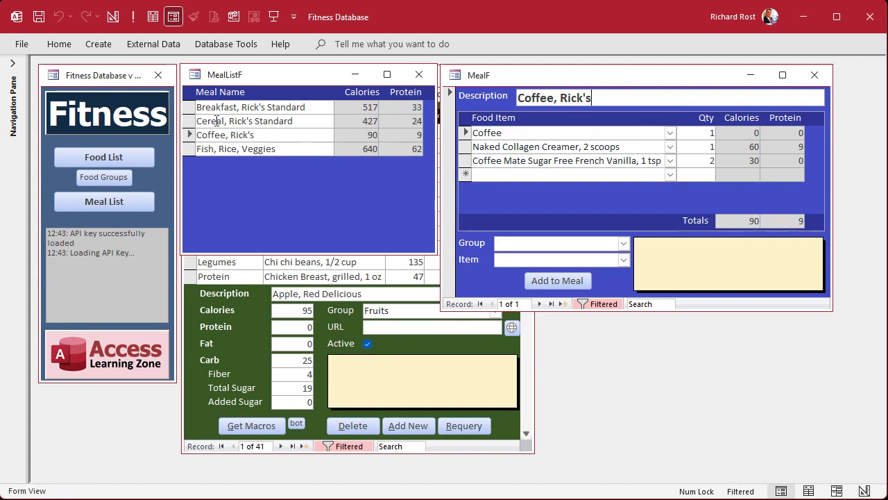
right_click(306, 76)
click(336, 188)
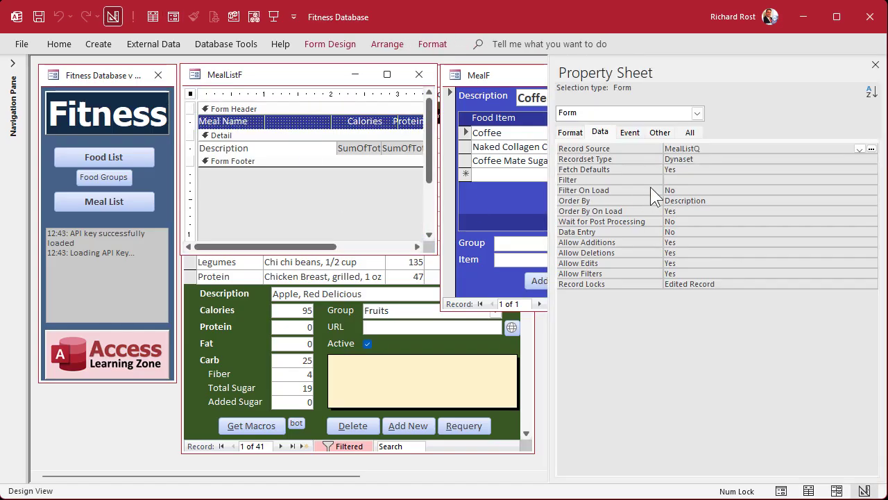
Step: Review the MealListQ query in Design View, then close the meal list design window
click(12, 64)
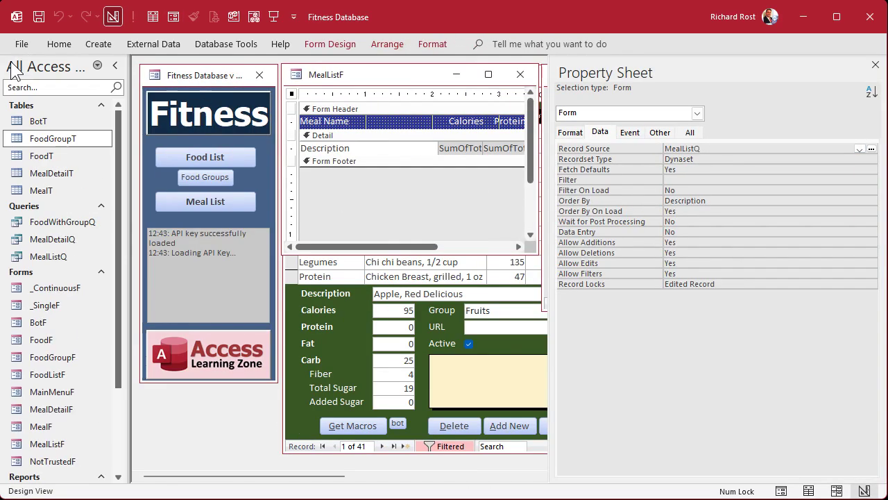
right_click(47, 256)
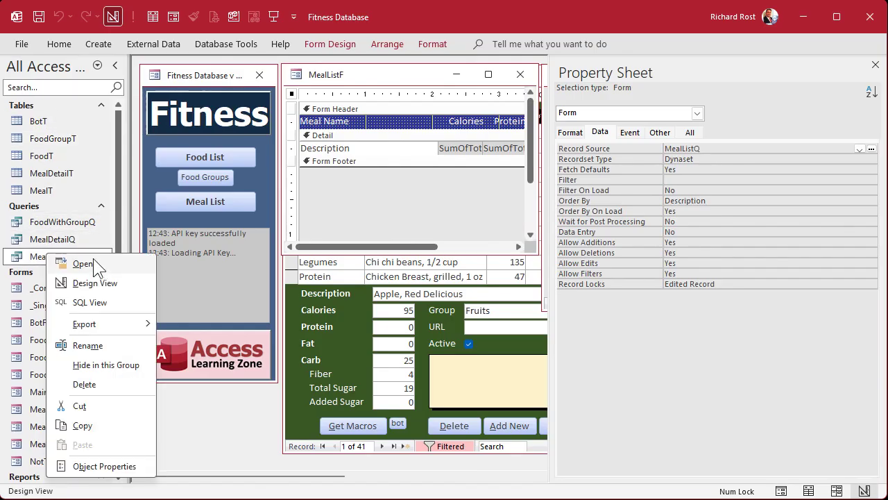
click(94, 279)
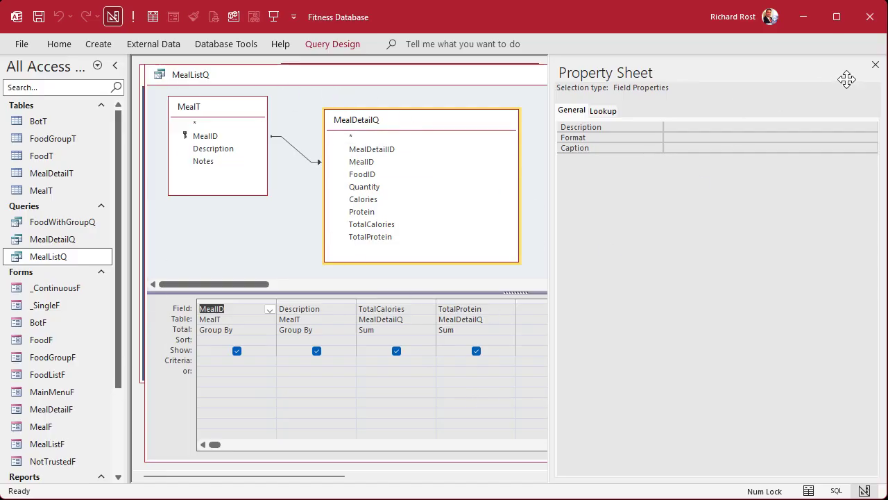
click(874, 65)
click(836, 75)
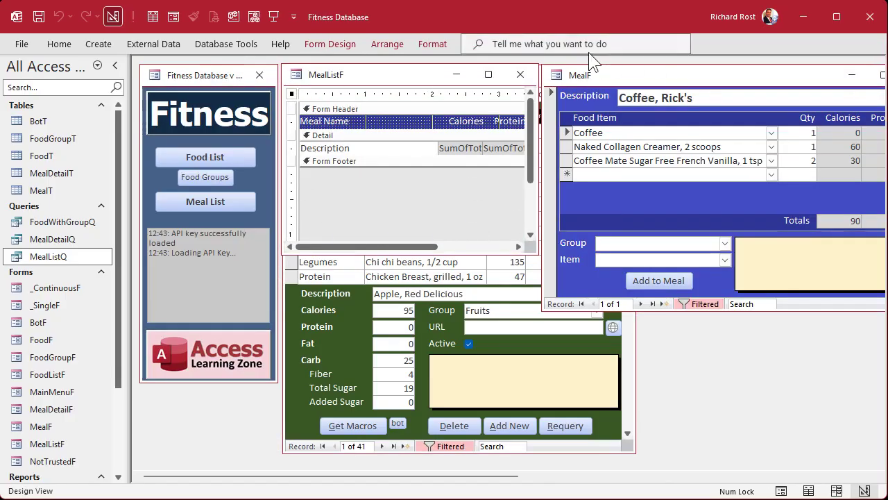
click(520, 75)
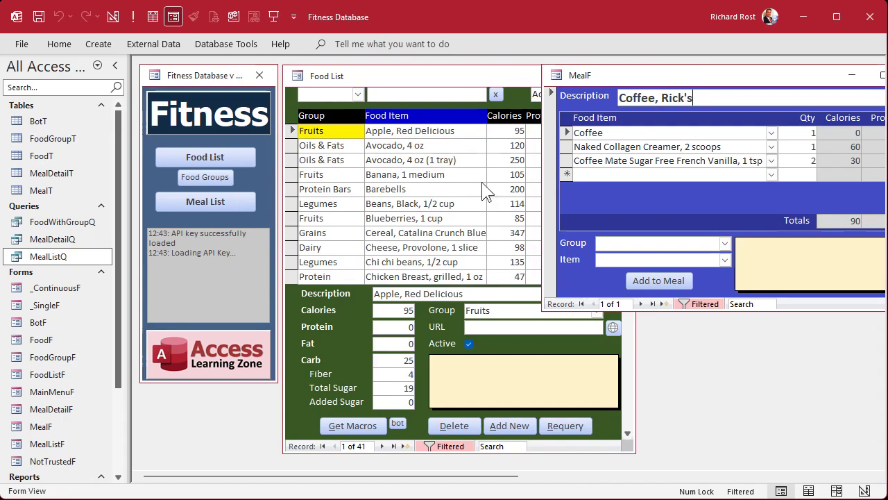
Step: Hide the Navigation Pane, reopen the meal forms, and close the meal list form
click(115, 65)
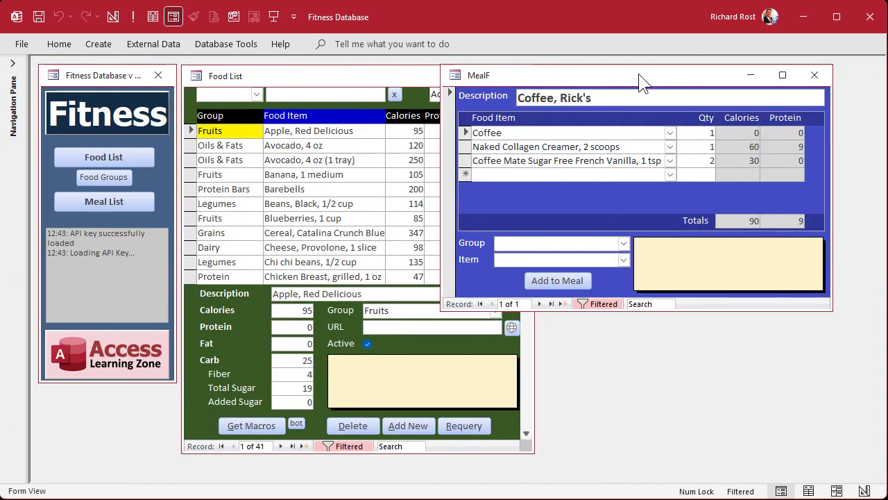
click(814, 75)
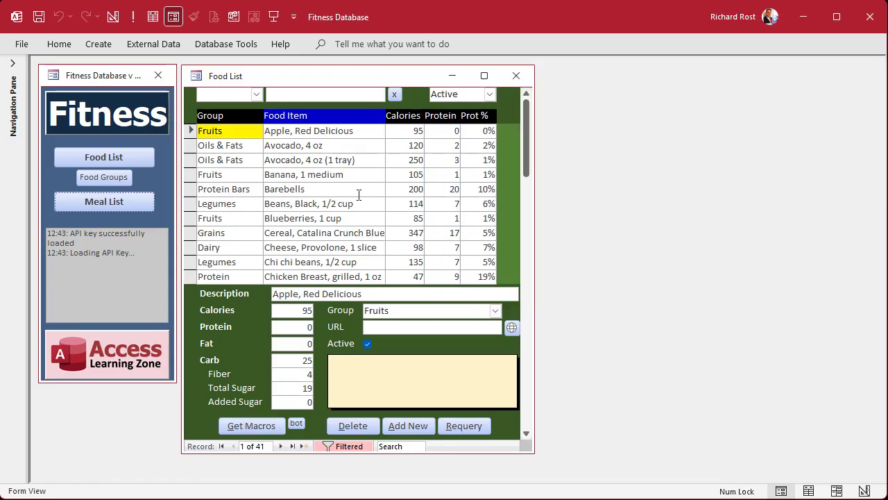
click(78, 203)
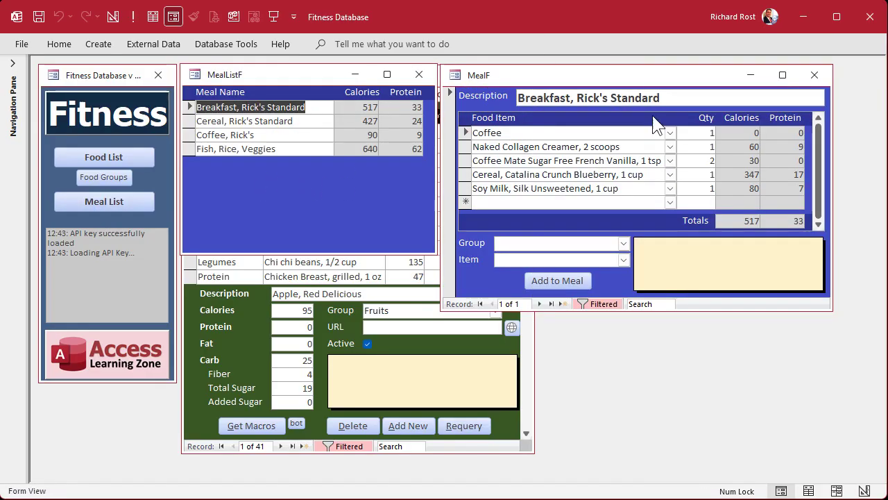
click(420, 75)
Step: Close the Food List form and move MealF toward the centre of the screen
click(317, 77)
click(519, 76)
drag(600, 78, 427, 82)
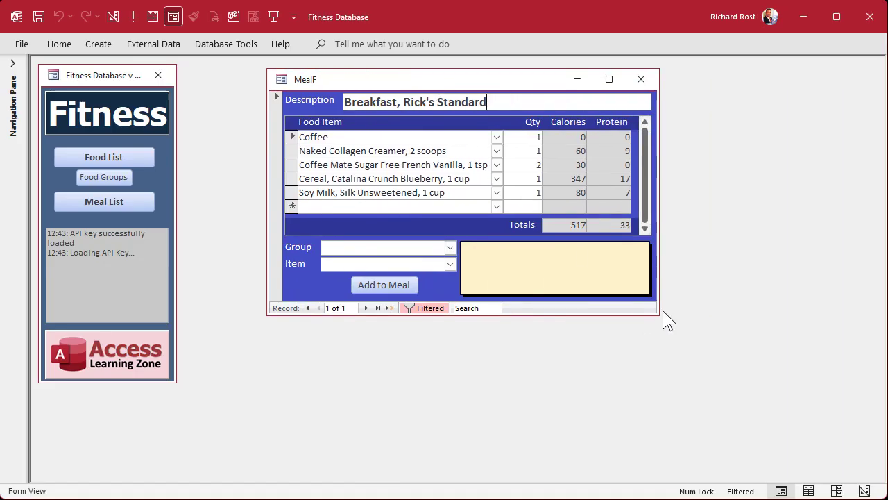
right_click(425, 79)
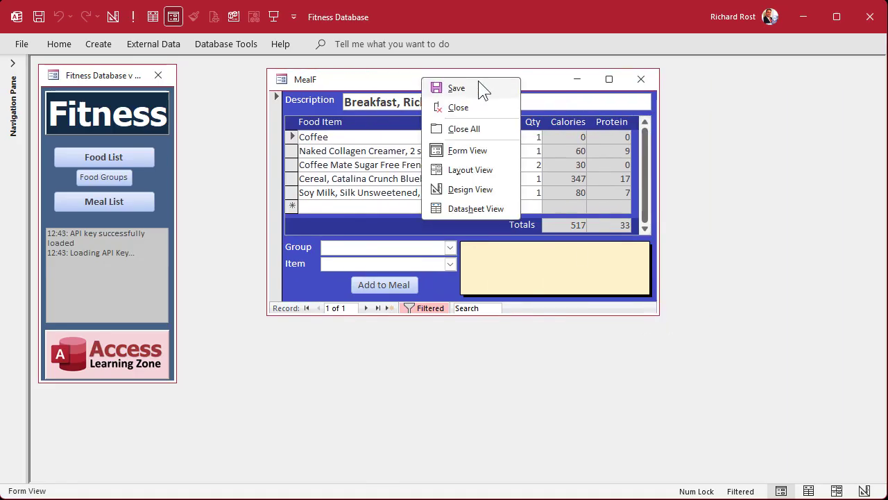
Step: Open MealF in Design View, enlarge it, and stretch the Form Header to about two inches
click(487, 189)
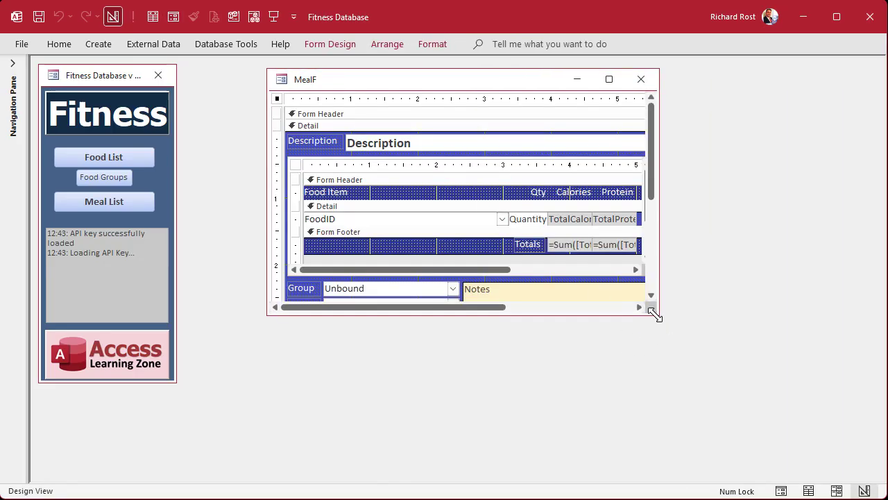
drag(652, 312, 785, 457)
drag(325, 120, 336, 261)
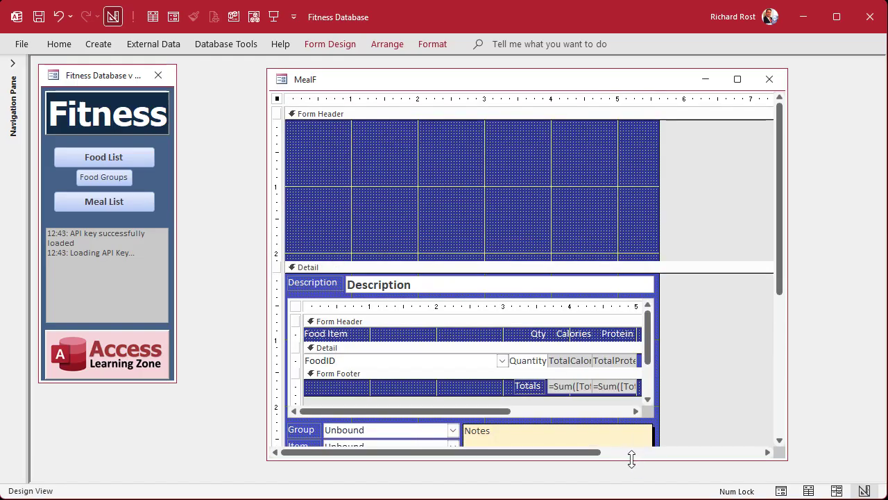
drag(632, 459, 631, 479)
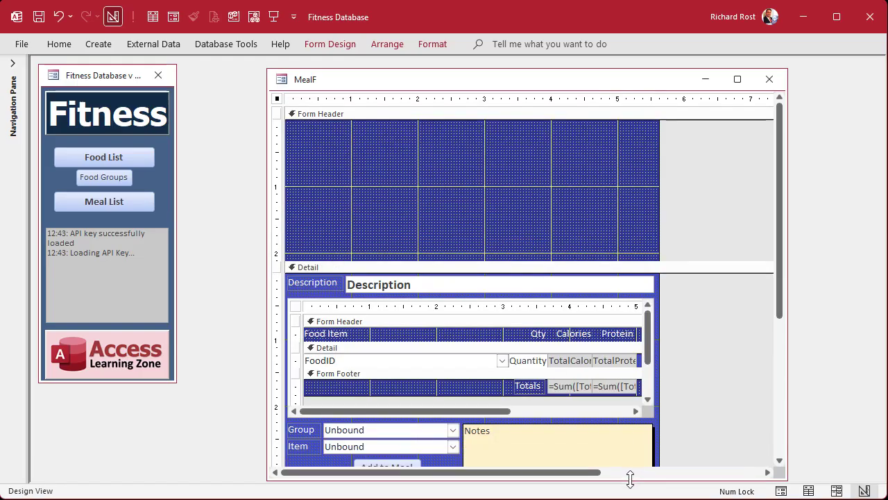
click(12, 66)
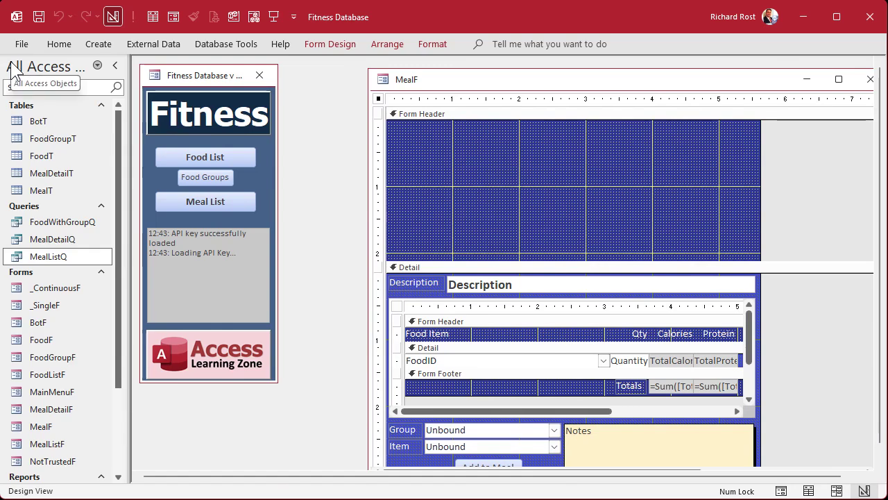
Step: Drop MealListF into the Form Header as a label-less subform sized to fill it
click(47, 446)
drag(47, 450, 427, 133)
click(449, 137)
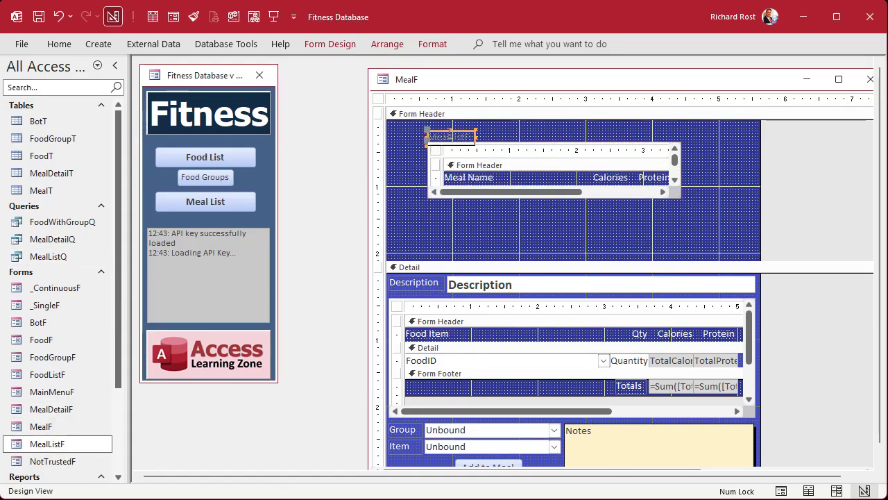
key(Delete)
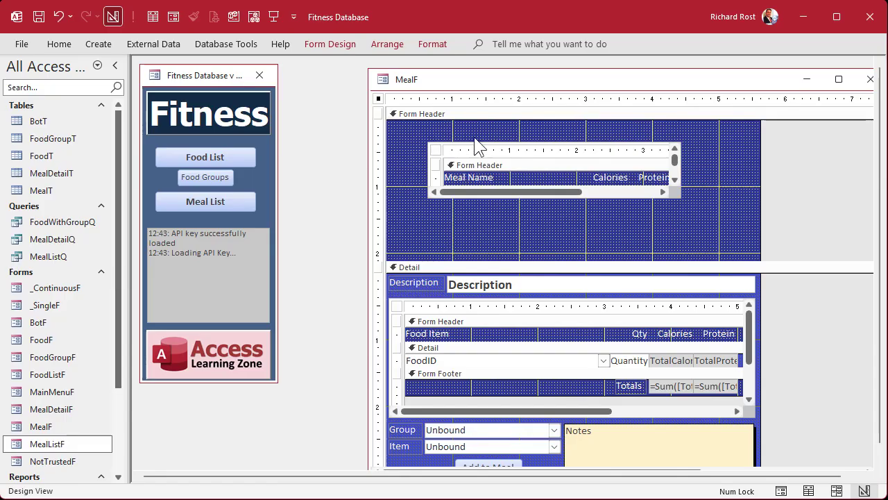
drag(482, 149, 443, 122)
drag(642, 182, 758, 257)
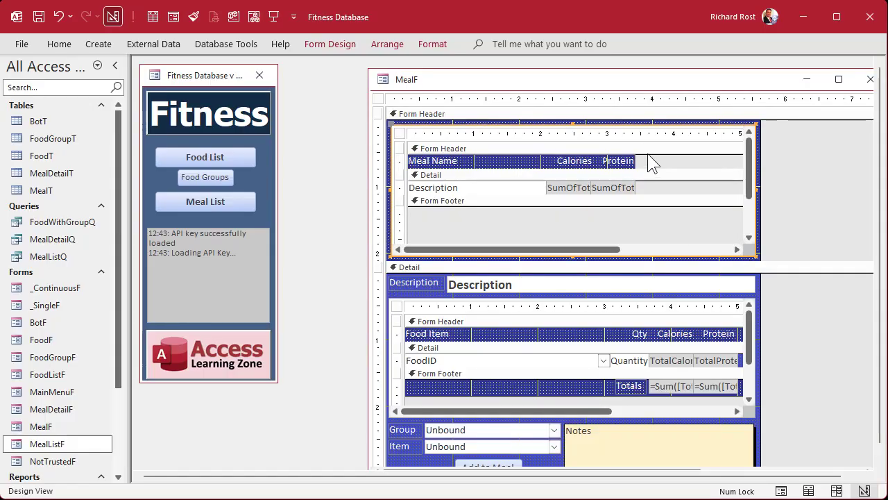
Step: Move the SumOfTot total boxes right and widen the Description box and Meal Name label
click(646, 187)
drag(647, 186, 680, 187)
click(527, 190)
drag(547, 187, 652, 185)
click(578, 165)
key(shift+Right)
key(shift+Right)
key(shift+Right)
key(shift+Right)
key(shift+Right)
key(shift+Right)
key(shift+Right)
key(shift+Right)
key(shift+Right)
key(shift+Right)
key(shift+Right)
key(shift+Right)
key(shift+Right)
key(shift+Right)
key(shift+Right)
key(shift+Right)
key(shift+Right)
key(shift+Right)
key(shift+Right)
key(shift+Right)
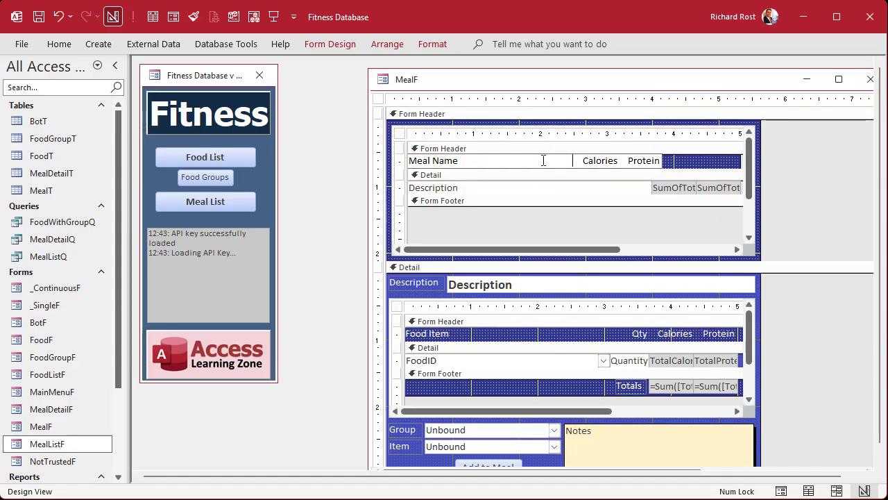
key(shift+Right)
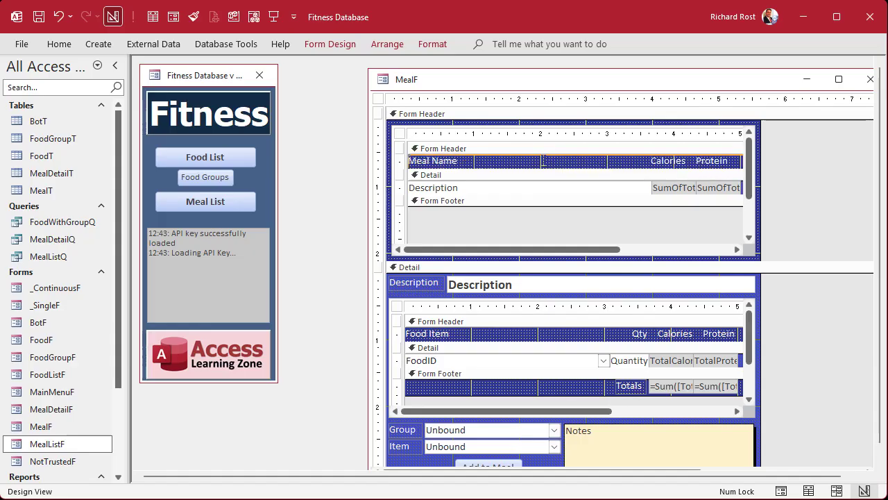
Step: Close MealF's design, test the meal forms, and close the MealListF pop-up
click(870, 79)
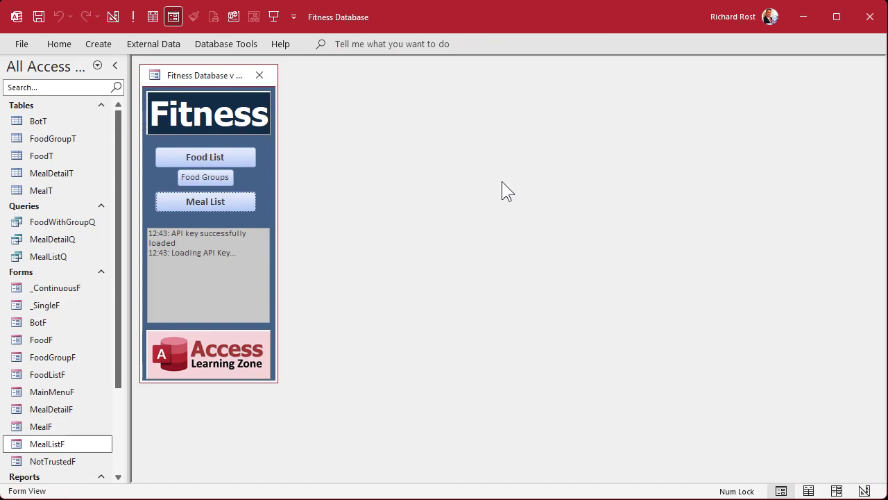
click(211, 205)
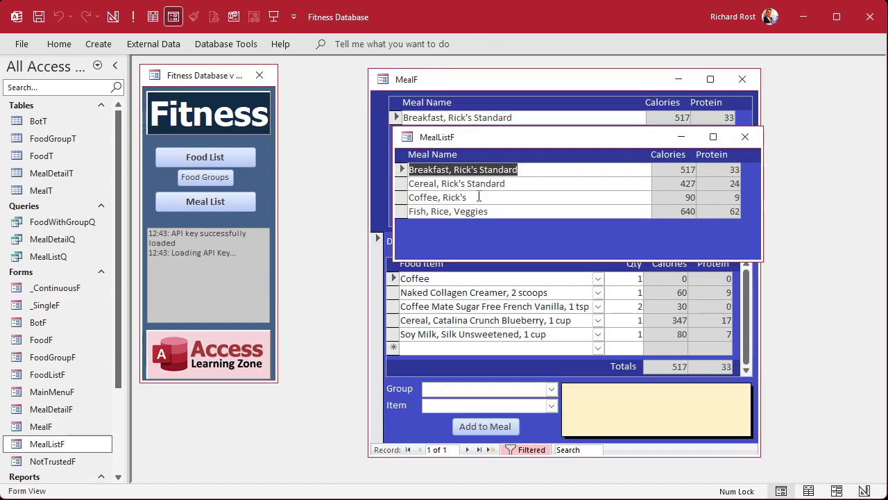
drag(510, 137, 378, 175)
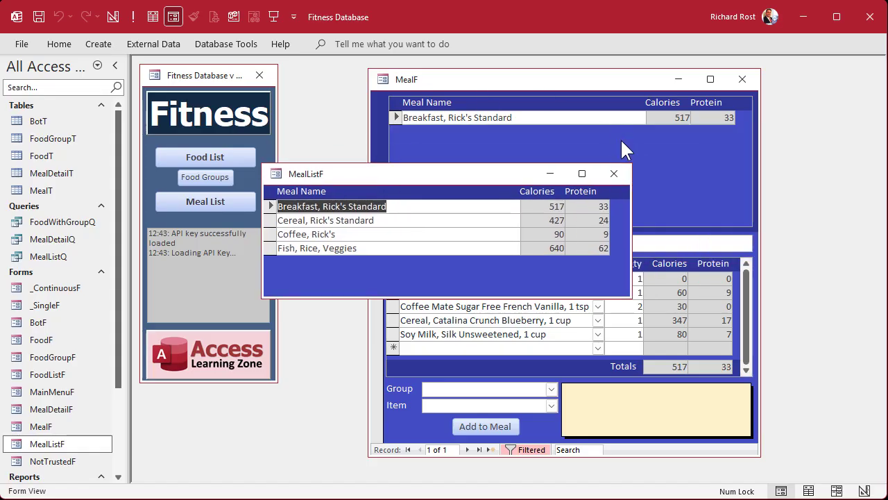
drag(519, 174, 370, 208)
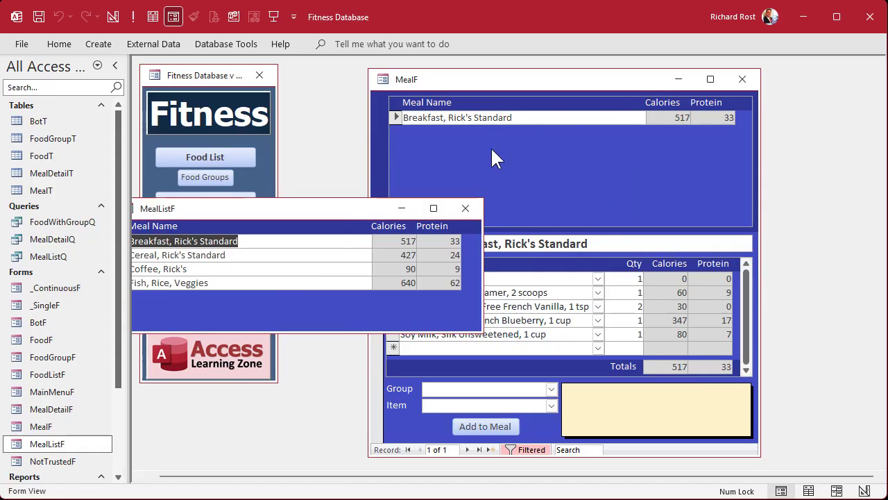
click(466, 208)
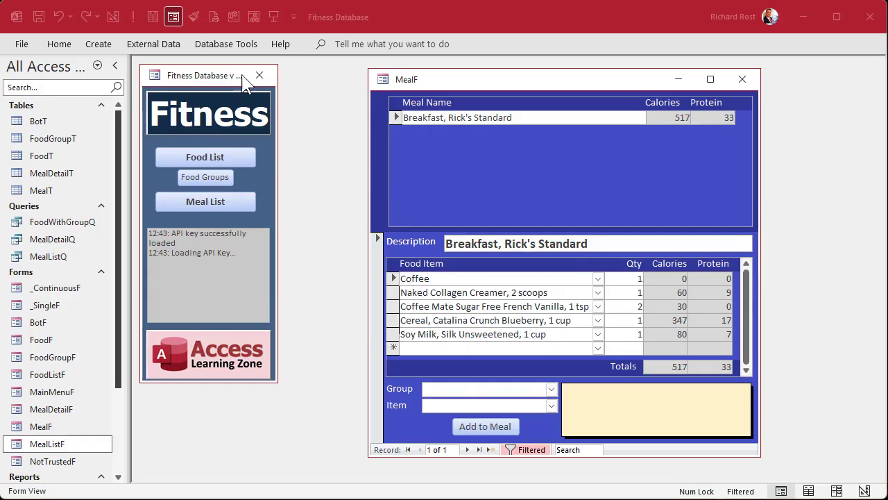
right_click(195, 75)
Step: Change MealListBtn_Click in MainMenuF's code to open "MealF" instead of "MealListF"
click(240, 181)
right_click(232, 229)
click(287, 240)
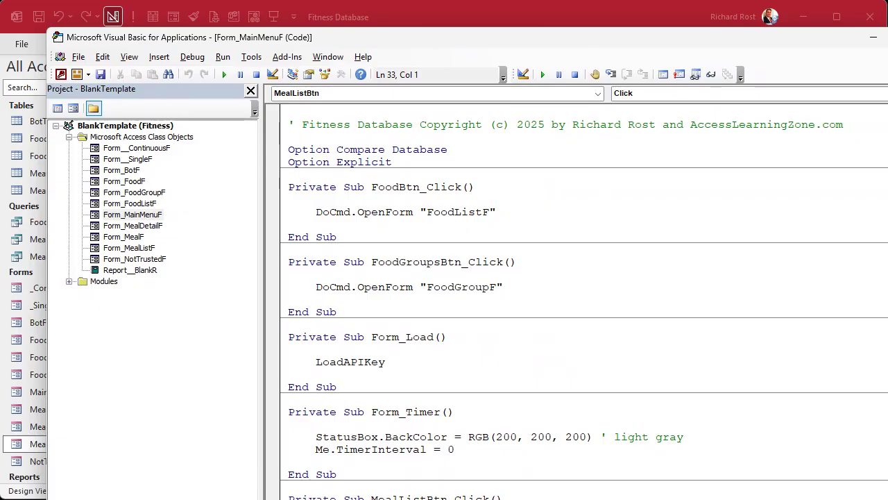
drag(683, 491, 683, 467)
scroll(409, 312, down, 3)
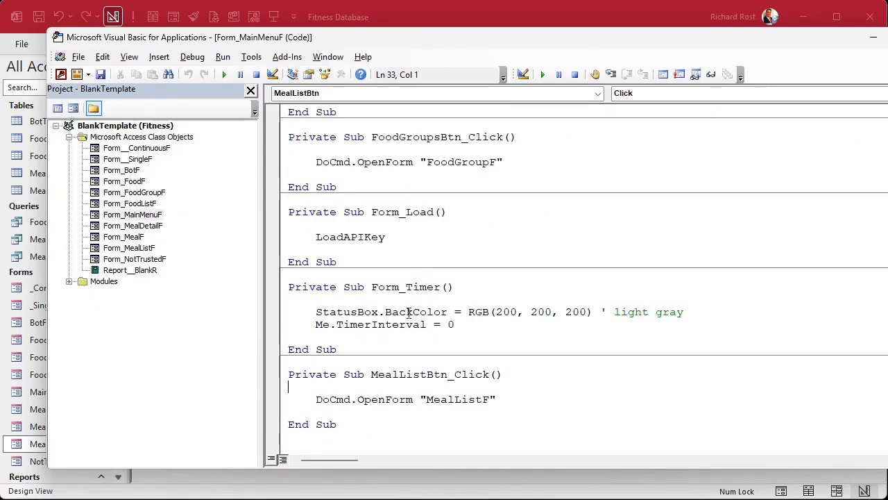
drag(455, 399, 483, 402)
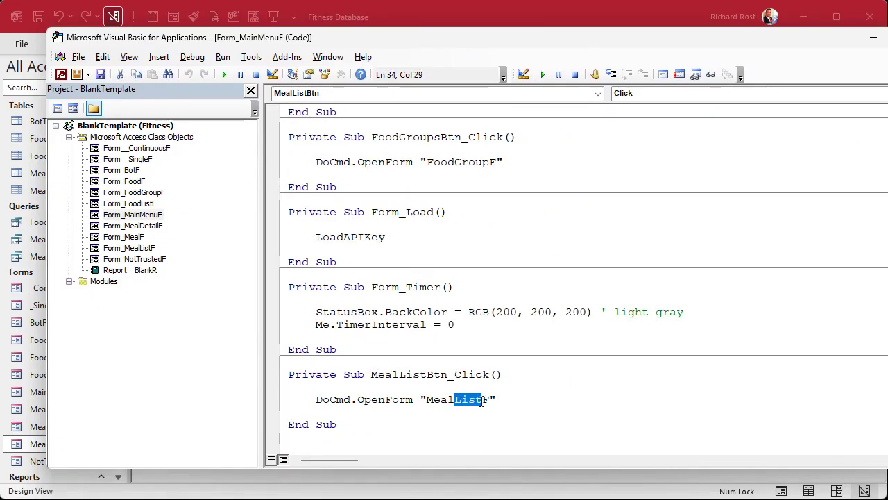
key(BackSpace)
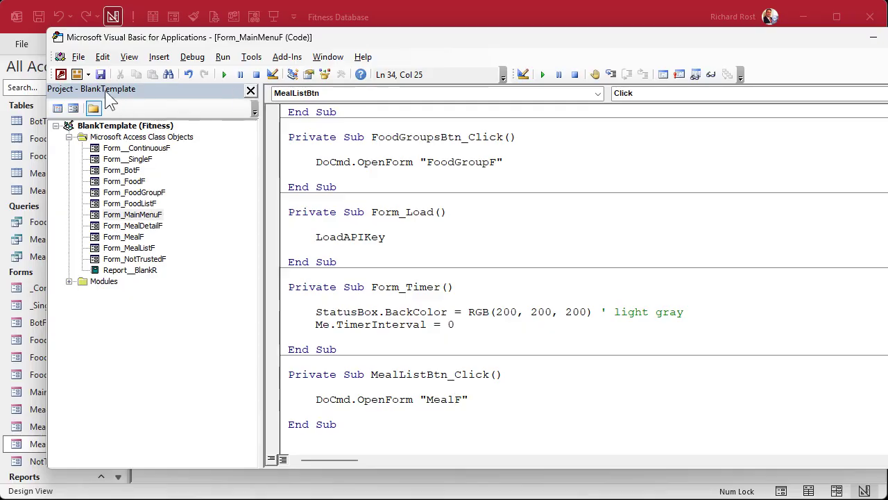
click(251, 91)
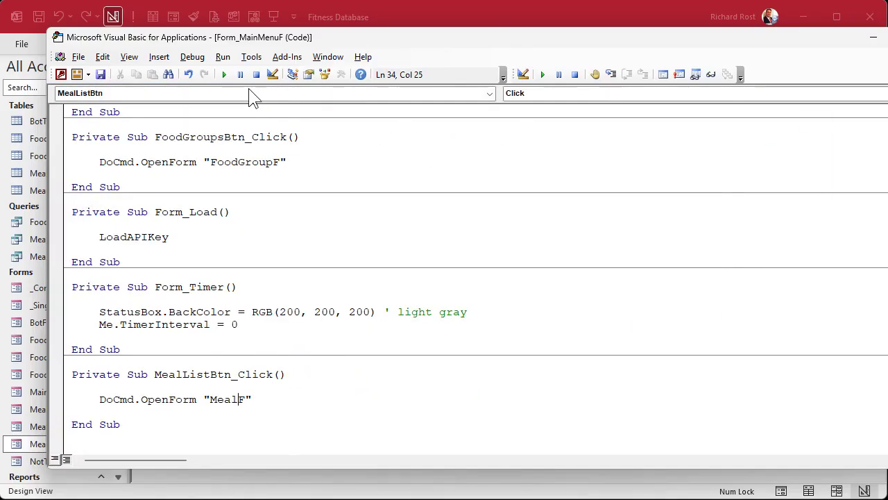
click(577, 14)
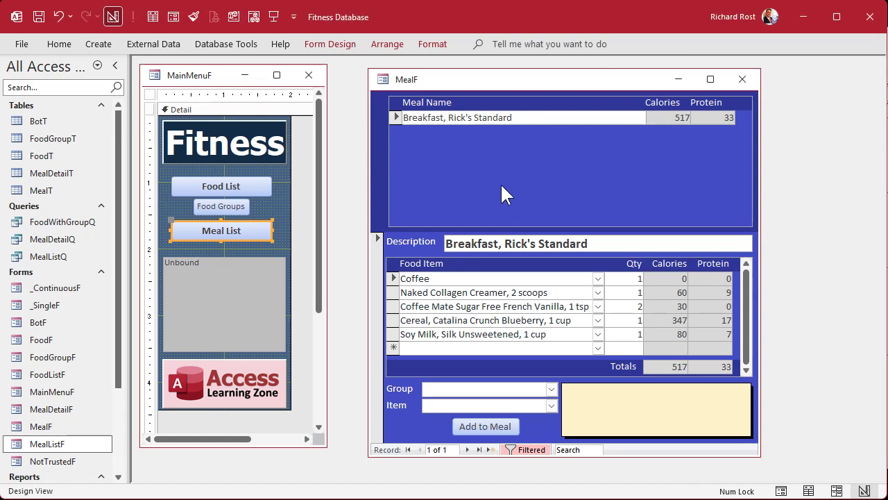
Step: Confirm the Meal List button opens MealF, then put MealF in Design View and select its subform
click(309, 75)
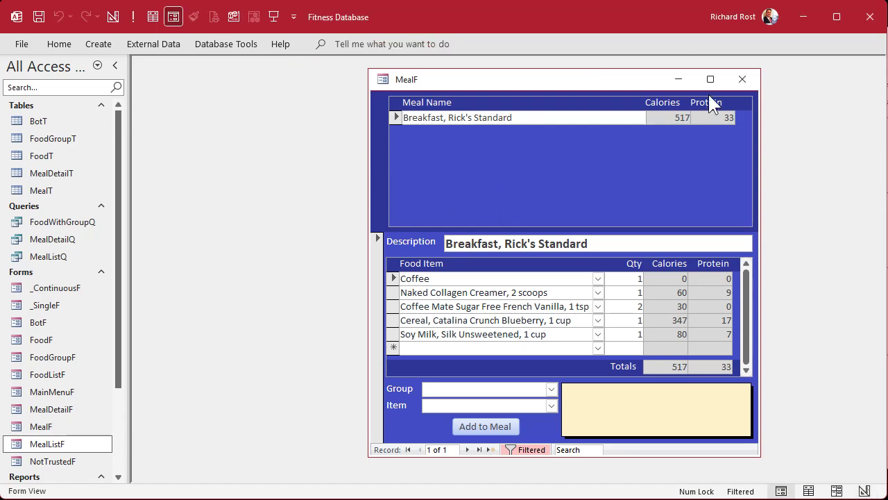
click(741, 78)
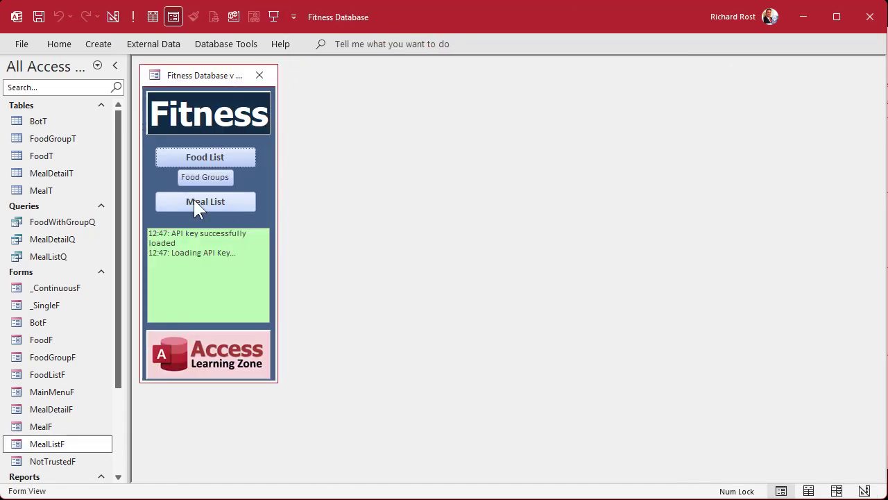
click(194, 199)
drag(479, 83, 397, 82)
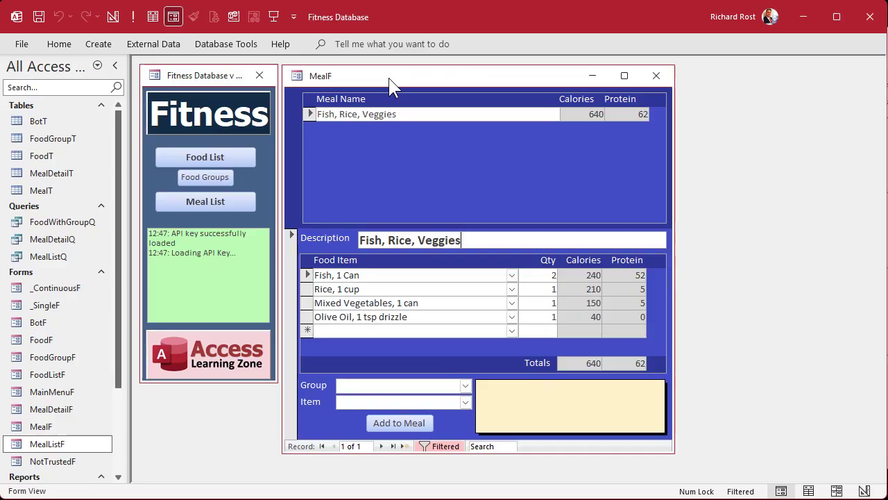
right_click(439, 76)
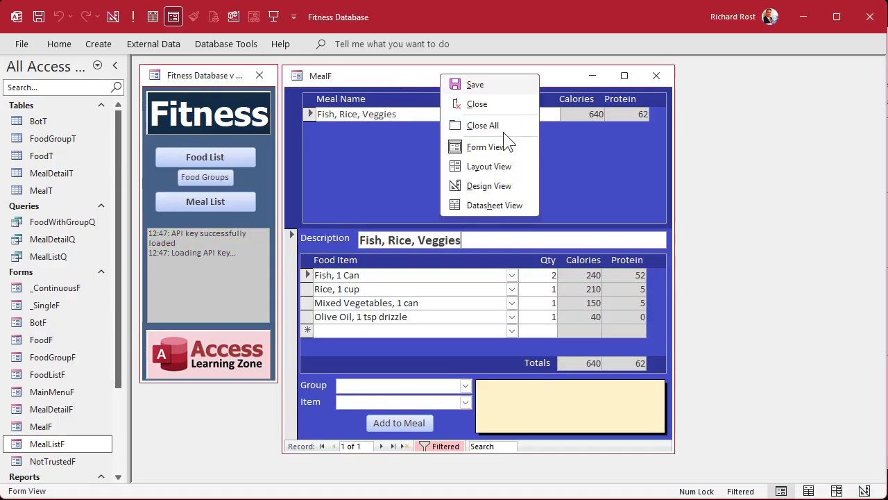
click(494, 187)
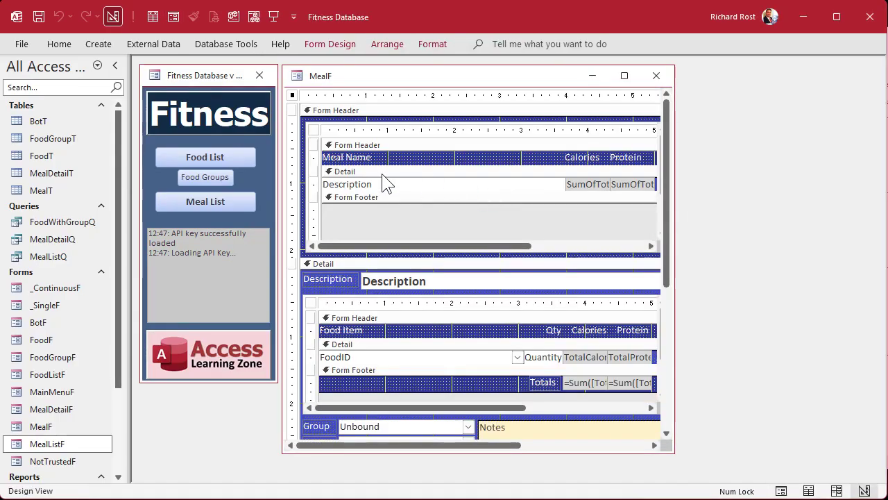
click(313, 140)
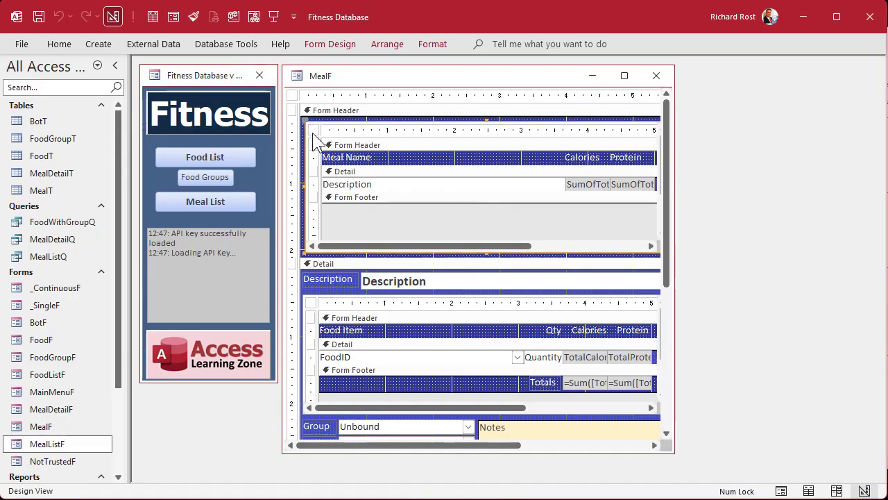
Step: Open the MealListF subform's form properties and go to its On Current event code
click(314, 131)
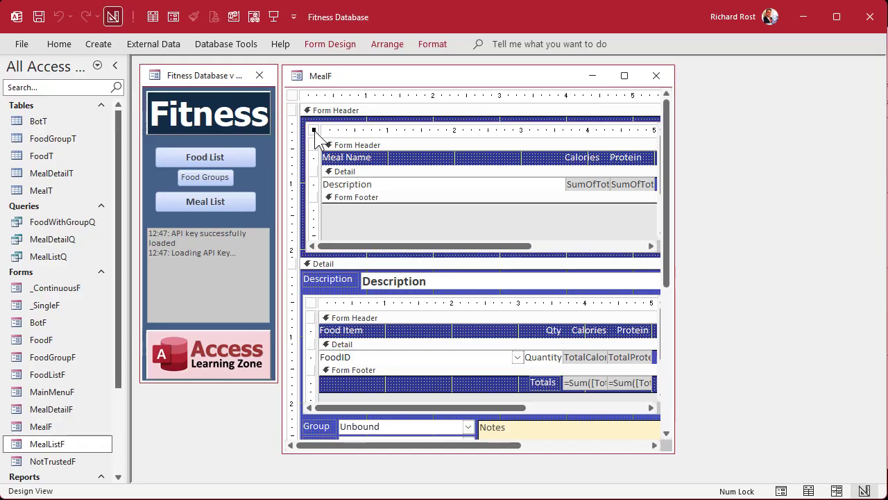
double_click(315, 131)
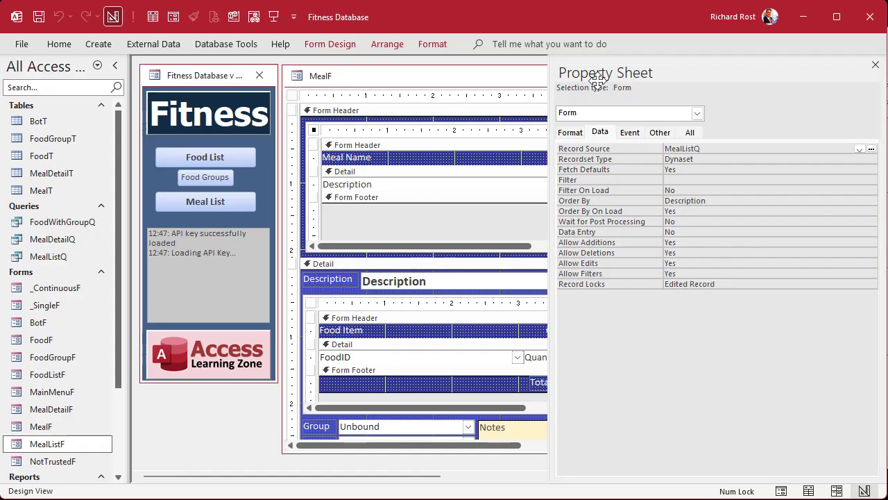
click(634, 130)
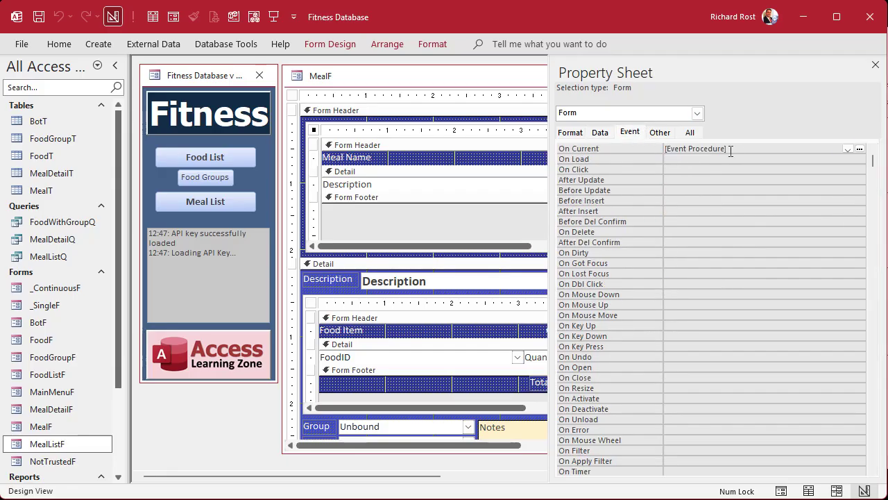
click(740, 149)
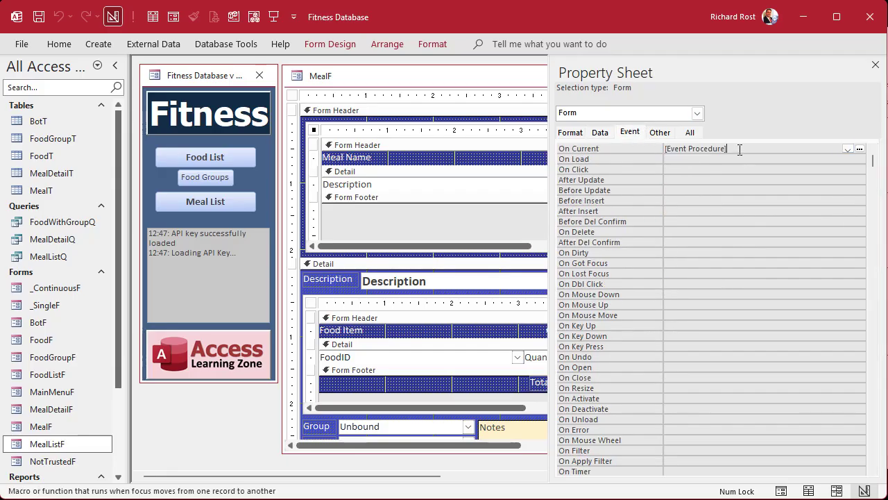
click(859, 150)
Step: Delete the DoCmd.OpenForm "MealF" line from MealListF's Form_Current procedure
drag(215, 43, 646, 42)
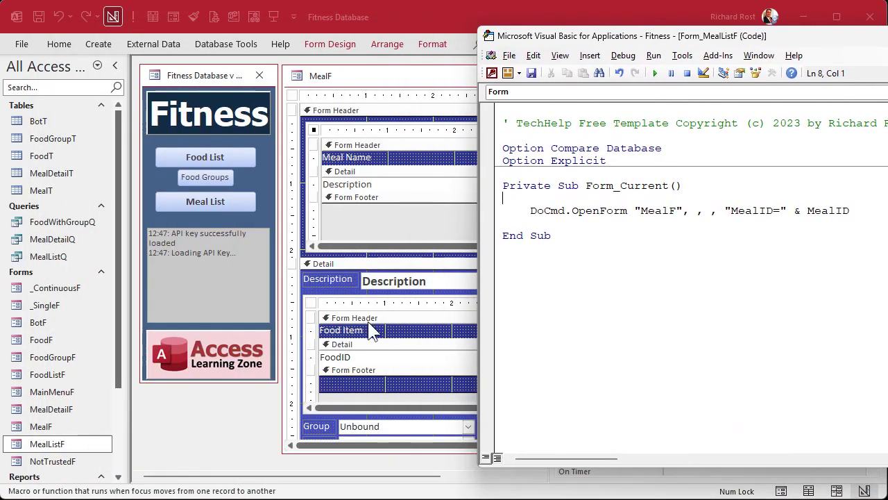
drag(531, 211, 854, 210)
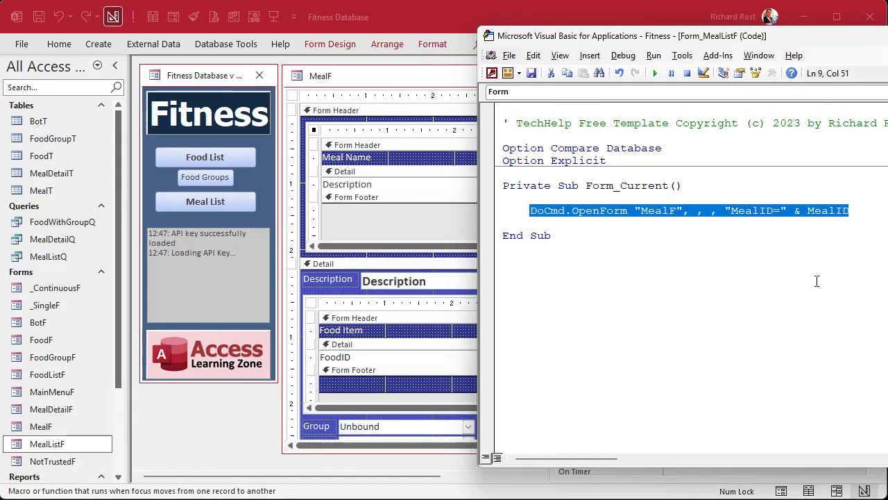
key(Delete)
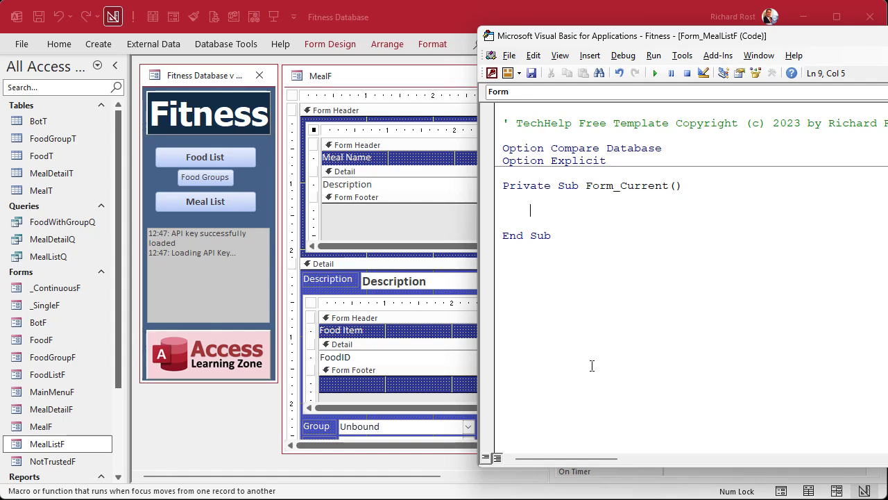
Step: Clear MealID from the MealListF subform's Link Master Fields and Link Child Fields
click(386, 121)
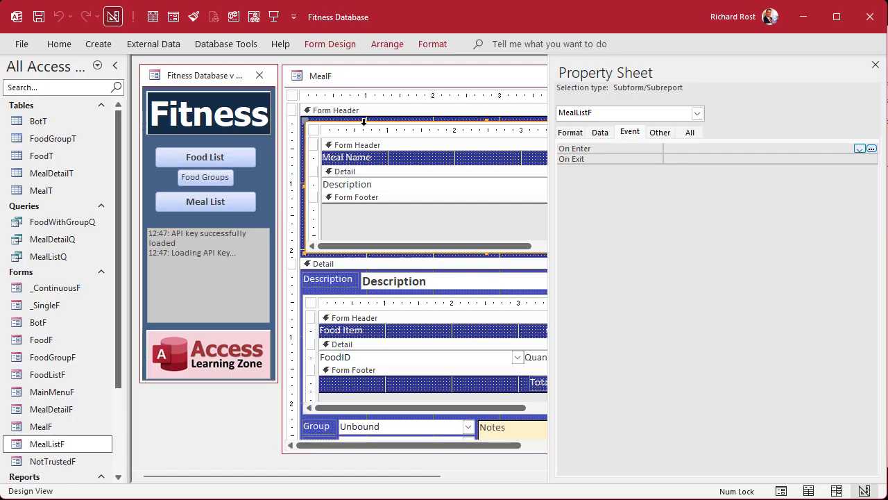
click(602, 133)
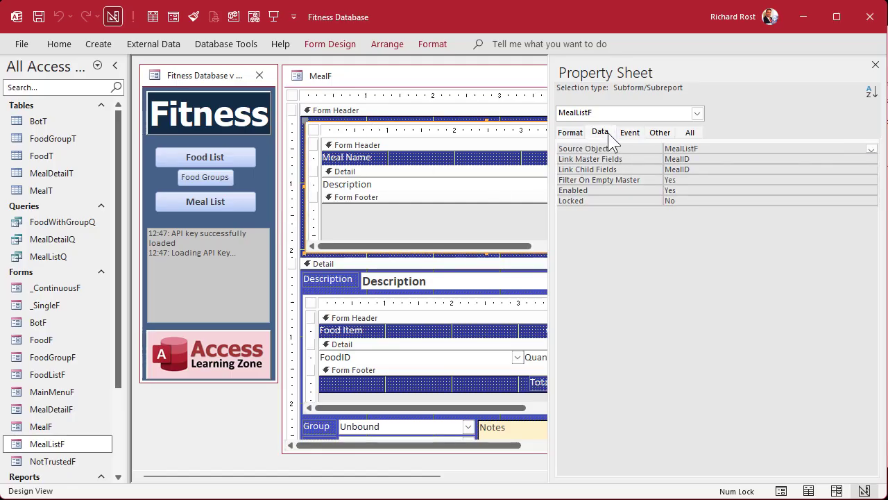
click(651, 158)
key(Delete)
key(Return)
key(Delete)
key(Return)
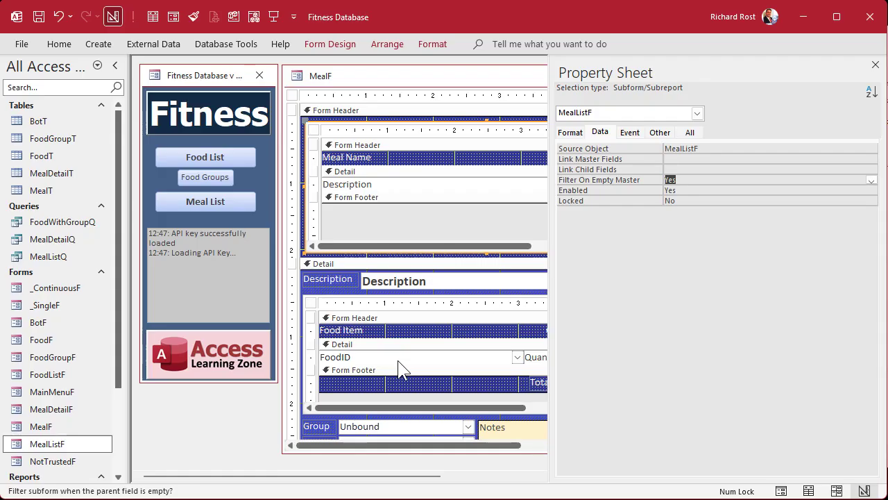
click(313, 131)
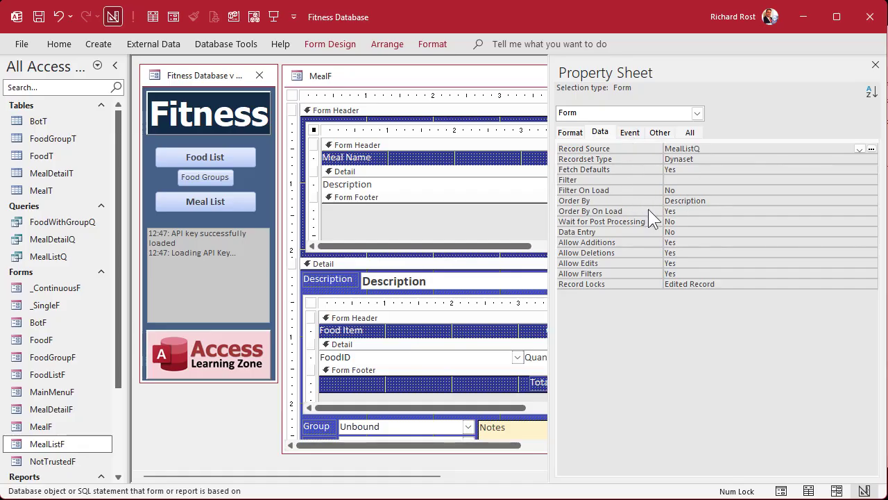
Step: Add Parent.Filter = "MealID=" & MealID and Parent.FilterOn = True to MealListF's On Current code
click(629, 132)
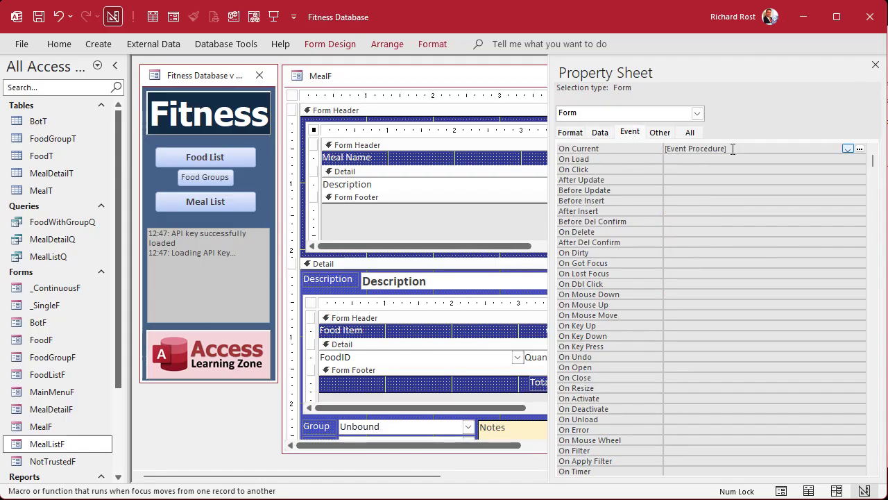
click(859, 148)
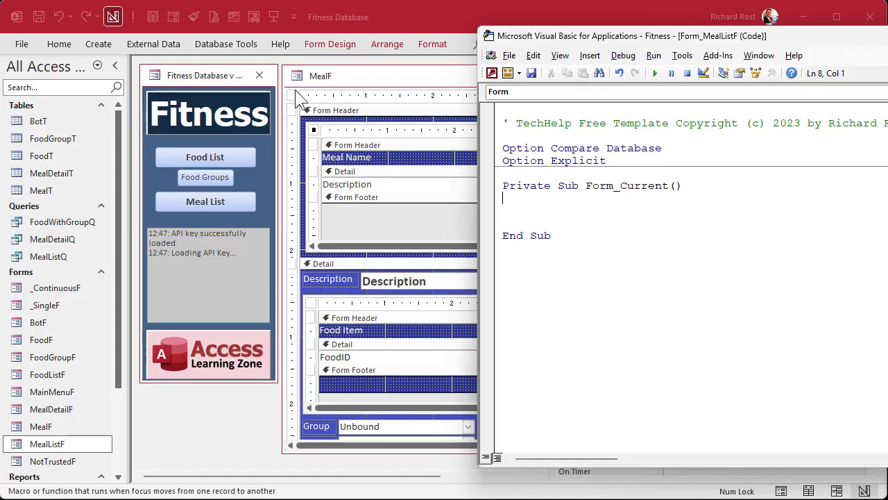
click(581, 211)
text(parent.filter =)
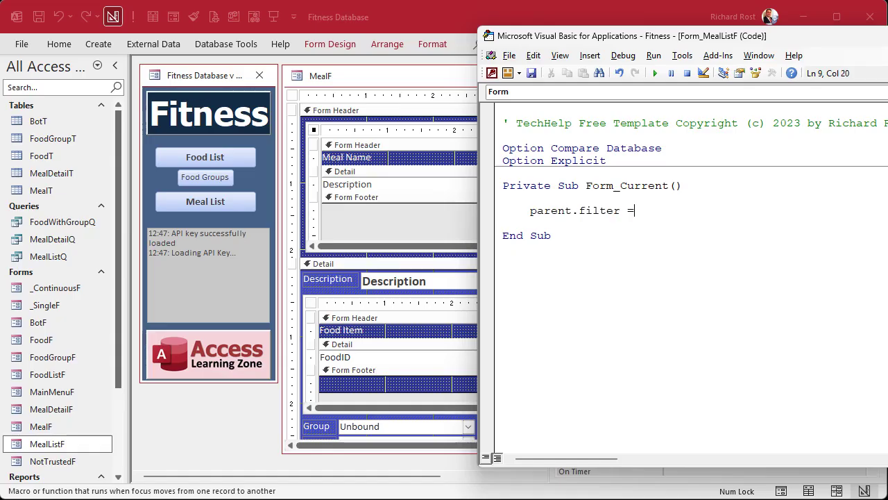
text( "MealID=" & MealID)
key(Return)
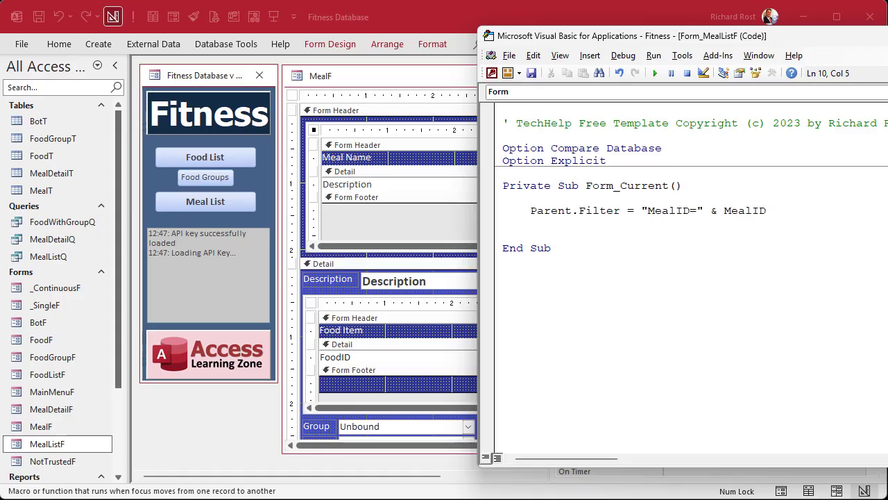
text(parent.filteron = true)
key(Return)
Step: Save MealF and MealListF, compile the VBA code, and return to Access
click(605, 292)
key(ctrl+s)
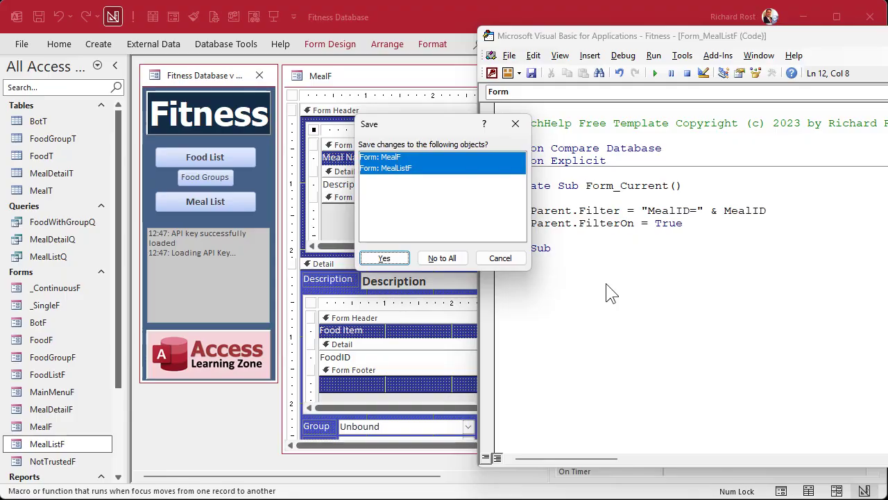
click(392, 258)
click(622, 56)
click(637, 71)
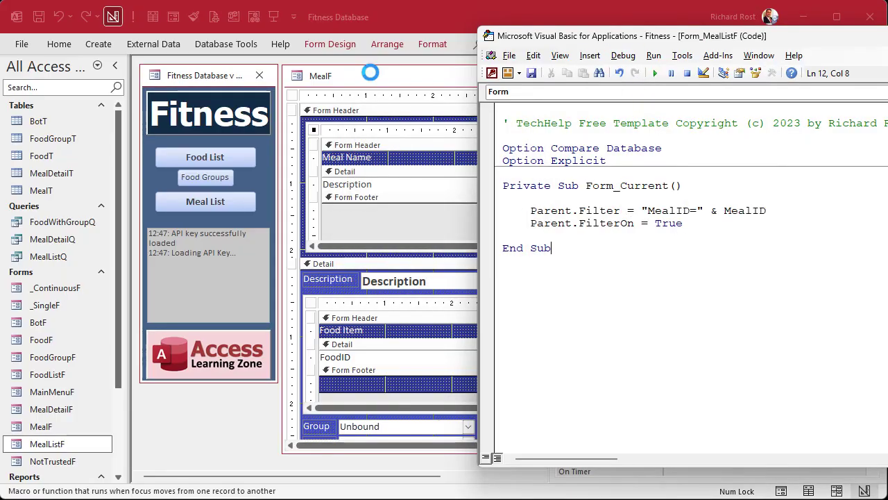
click(367, 70)
click(875, 65)
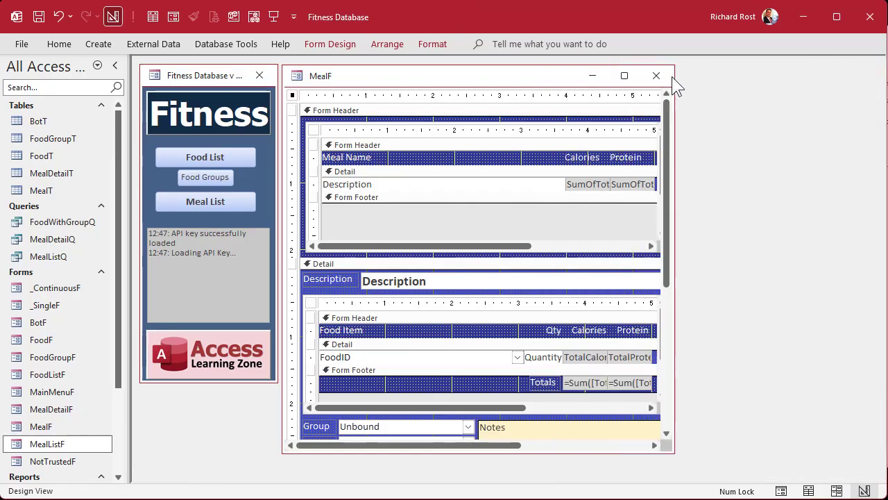
Step: Run MealF and select the Coffee, Rick's; Cereal, Rick's Standard; and Fish, Rice, Veggies meals in turn
click(655, 75)
click(232, 205)
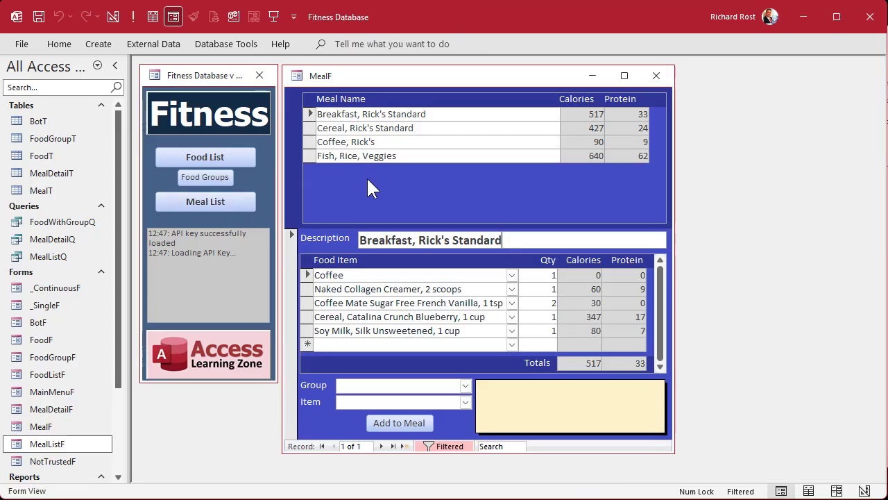
click(418, 142)
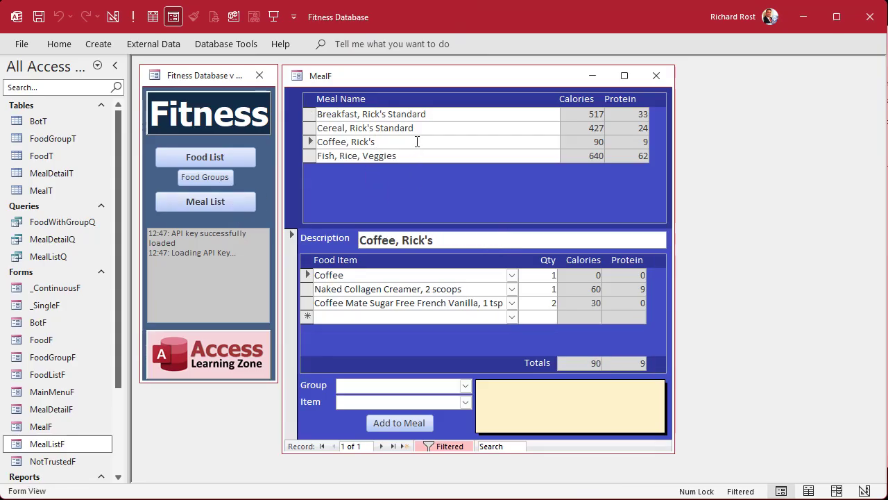
click(434, 128)
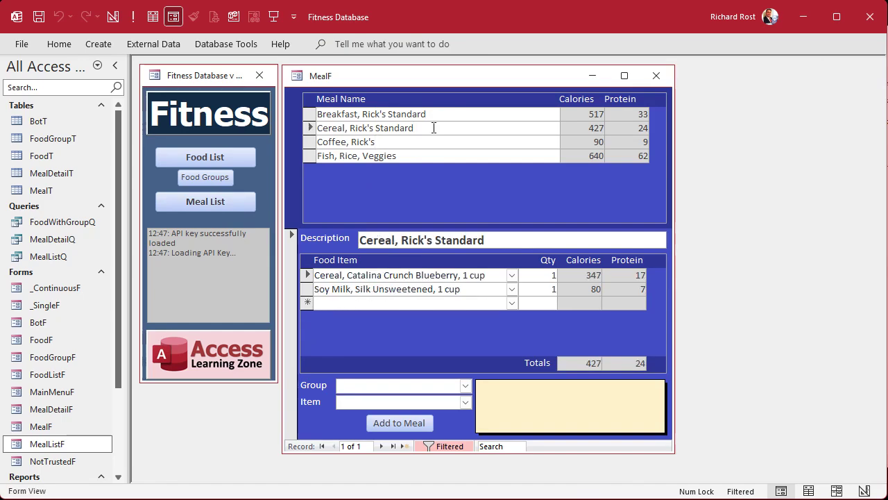
click(438, 156)
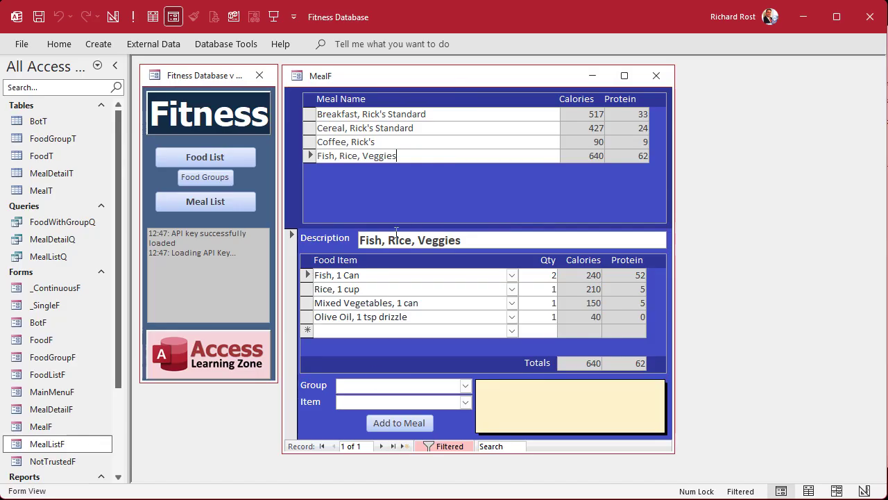
Step: Return to Cereal, Rick's Standard, then open Food List and place it on the right
click(438, 142)
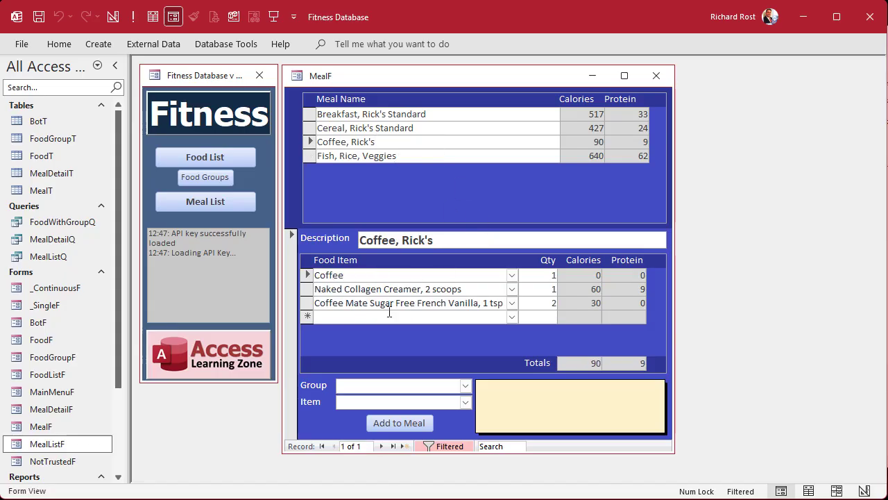
click(423, 123)
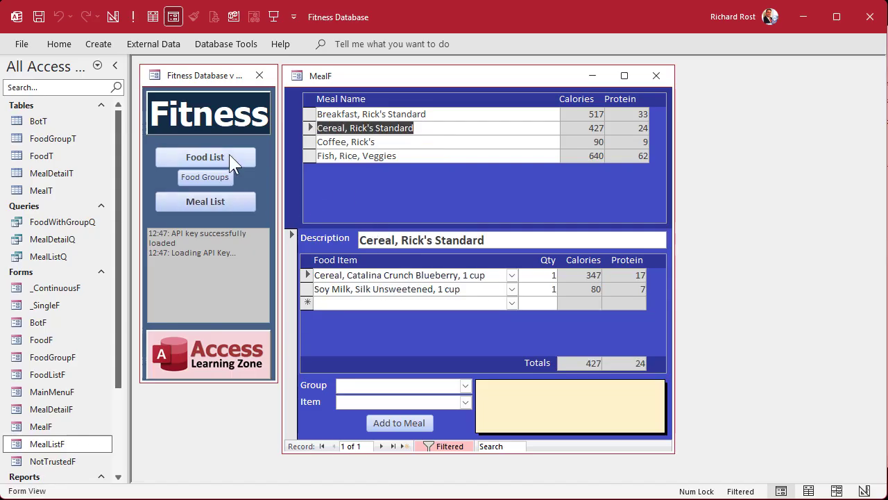
click(230, 156)
drag(432, 81, 671, 89)
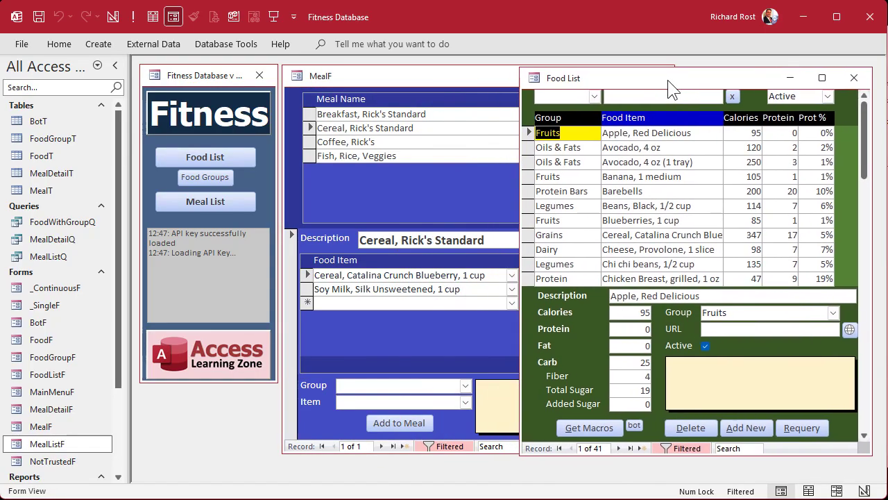
Step: Check Food List's highlight on the Barebells, Beans, Black and Catalina Crunch records, then close it
click(650, 190)
click(647, 206)
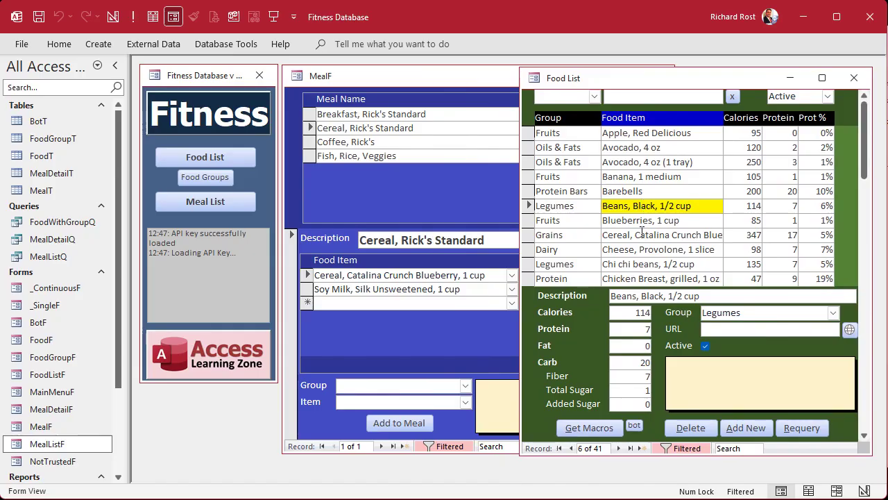
click(643, 233)
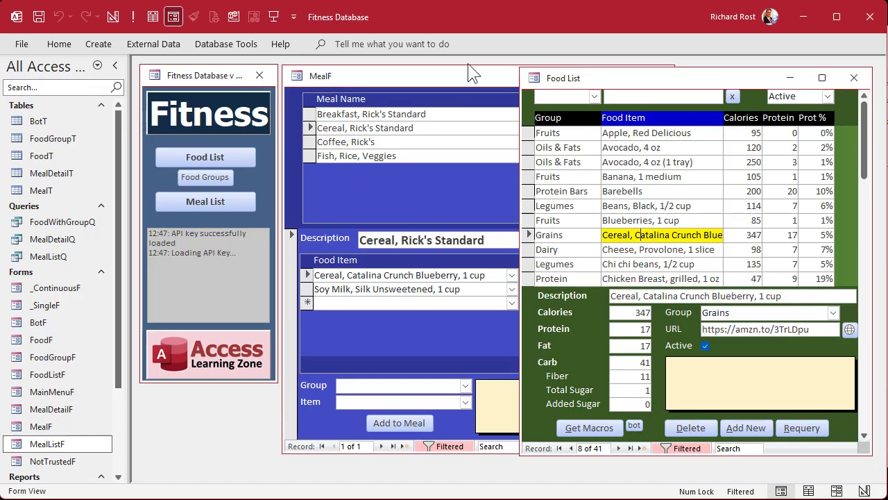
click(853, 77)
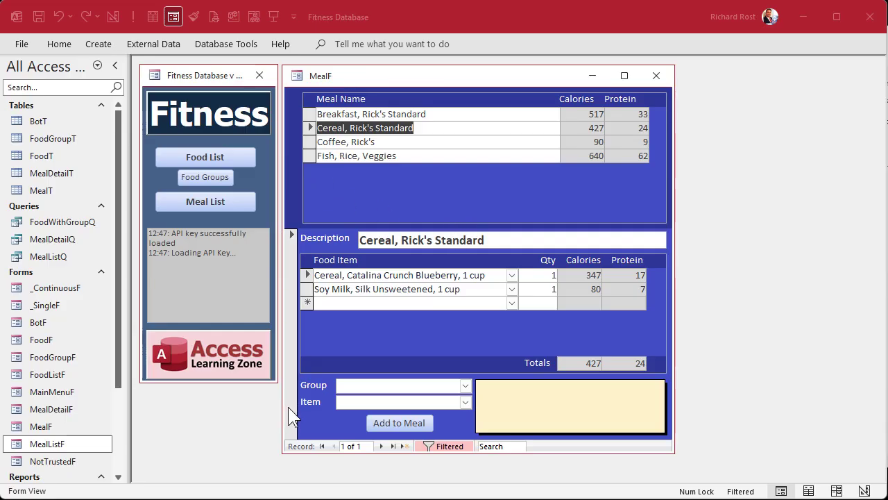
Step: Reopen and close Food List, then switch MealF to Design View
click(192, 157)
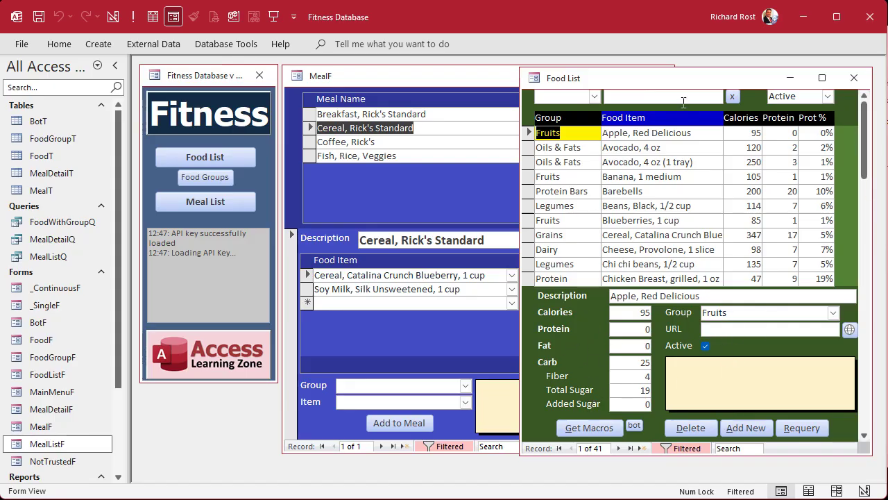
click(854, 77)
right_click(427, 78)
click(463, 189)
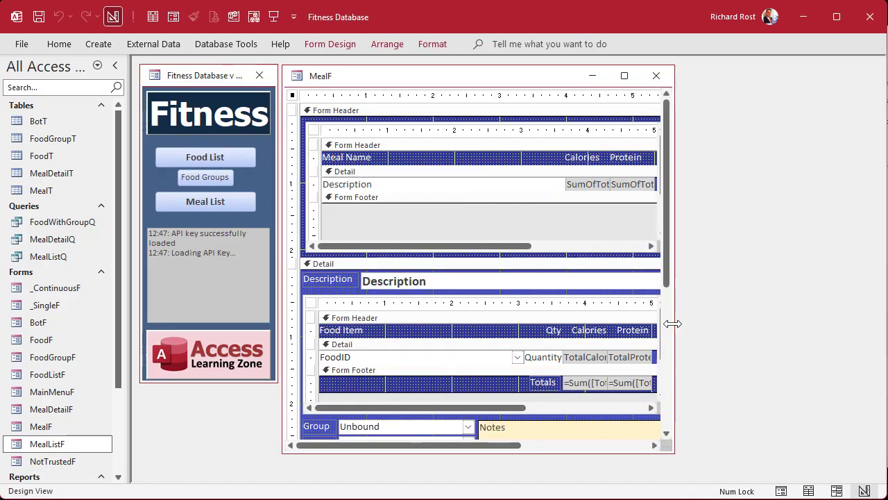
Step: Enlarge the MealF design window and copy the subform Detail back colour #434CC5
drag(672, 323, 789, 326)
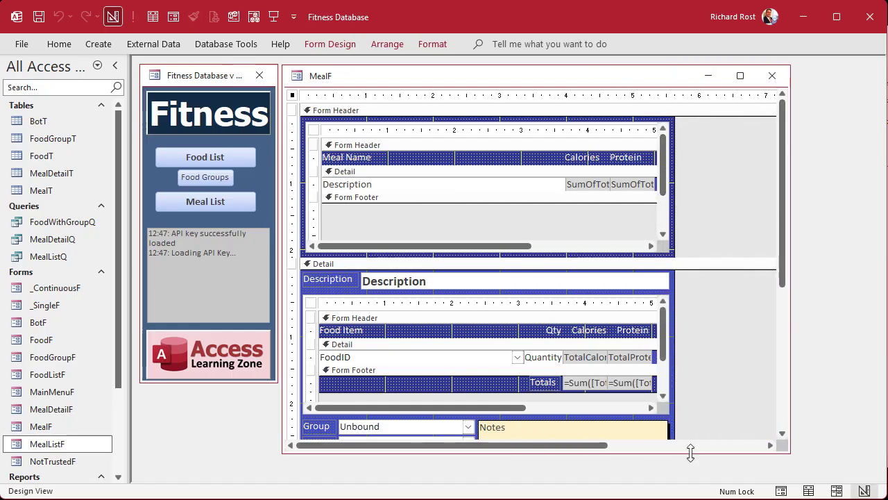
drag(690, 453, 691, 480)
click(115, 66)
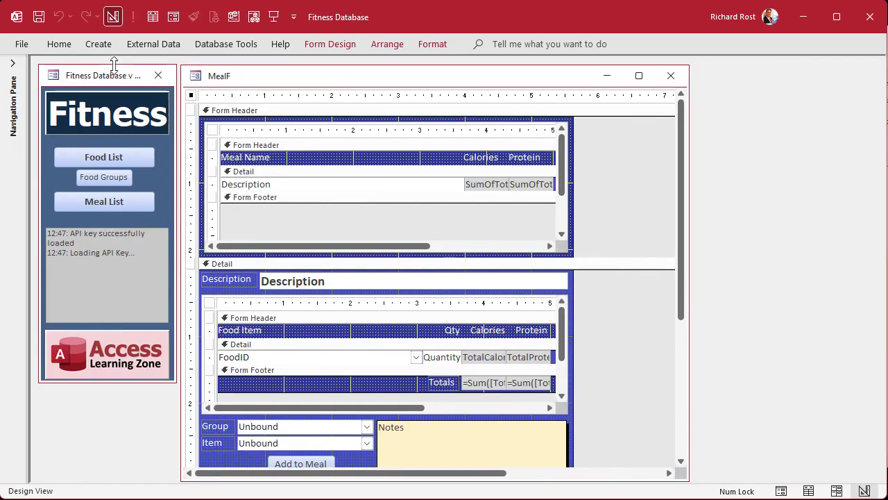
drag(255, 80, 166, 72)
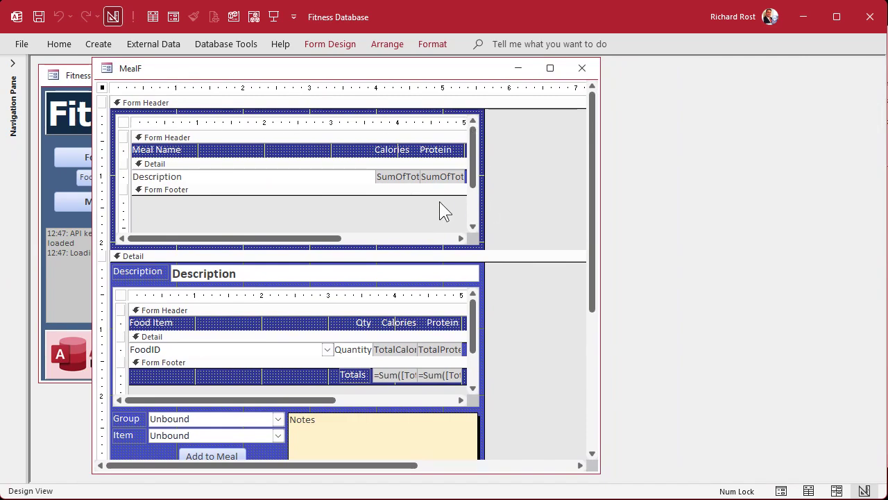
drag(333, 238, 366, 238)
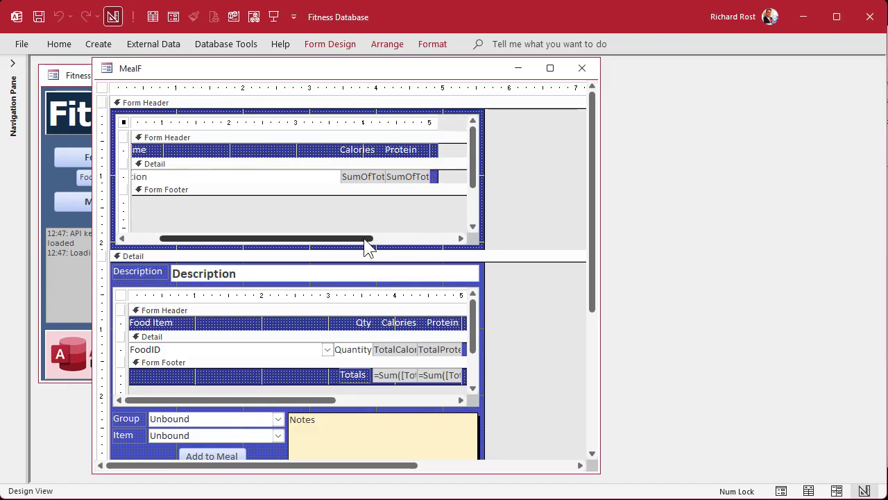
click(428, 165)
double_click(414, 165)
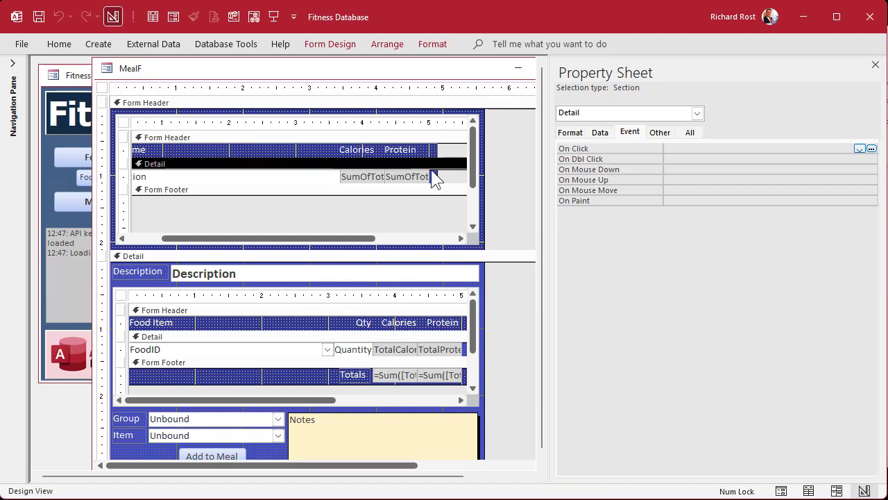
drag(549, 181, 610, 182)
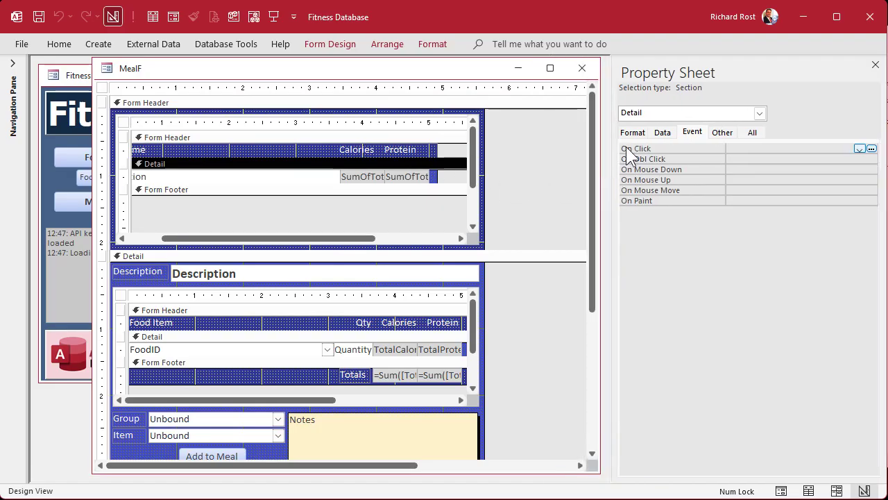
click(632, 132)
click(708, 169)
key(ctrl+c)
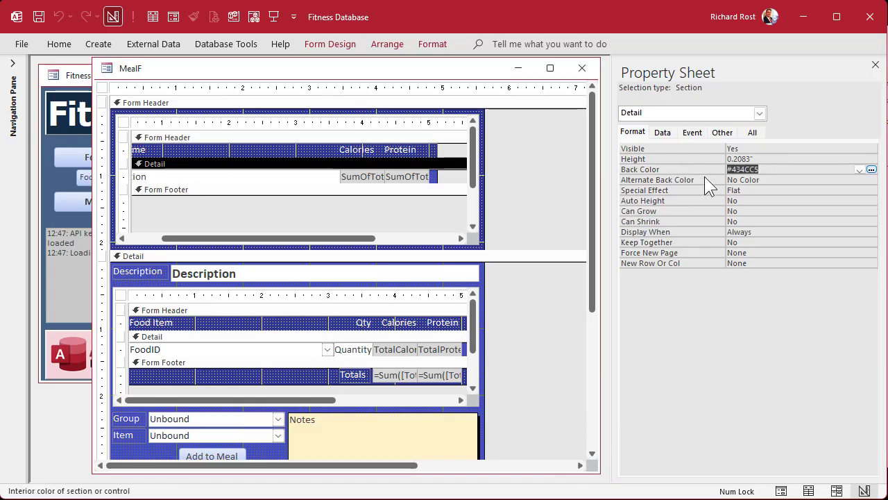
Step: Paste #434CC5 into the main Form Header and the subform's Form Header back colours
click(215, 104)
click(764, 168)
key(ctrl+v)
click(325, 136)
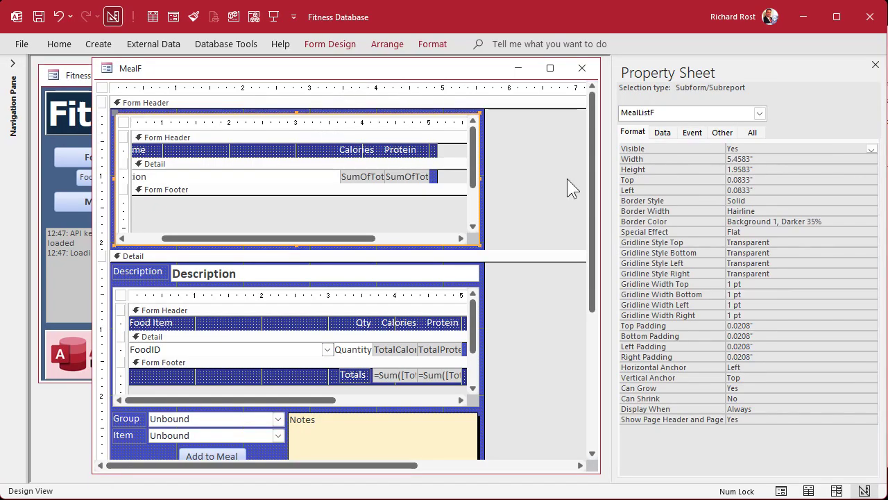
click(428, 139)
click(699, 169)
key(ctrl+v)
click(755, 180)
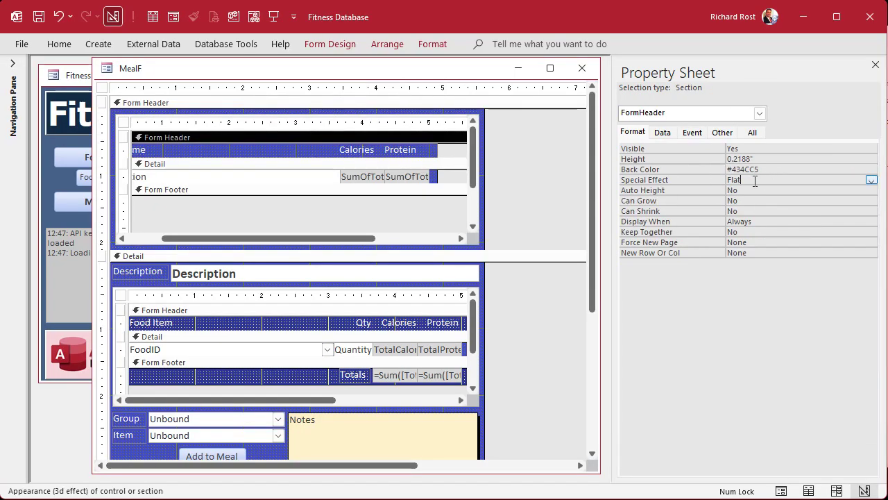
Step: Copy the subform footer's #2F3699 back colour into the subform Detail section
click(409, 163)
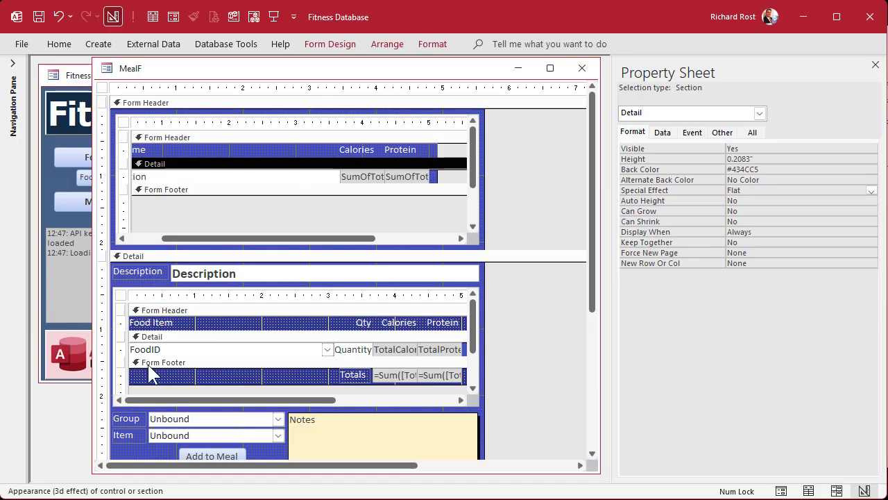
drag(590, 229, 591, 278)
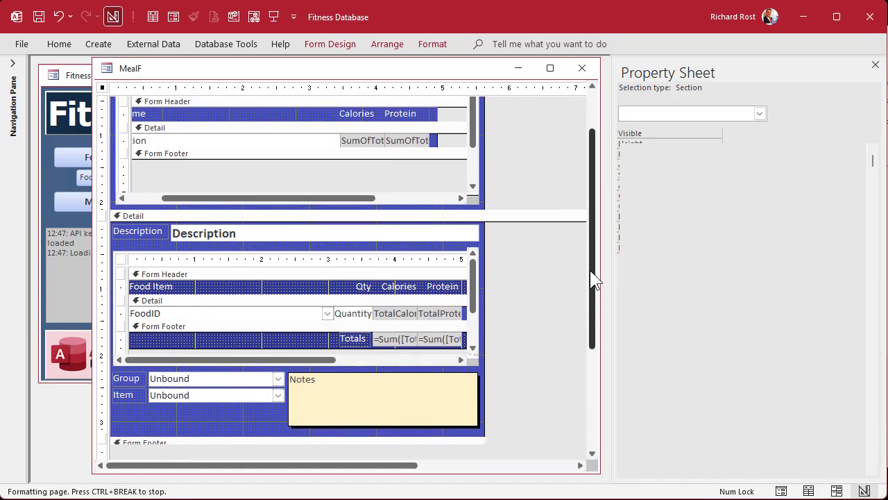
click(222, 324)
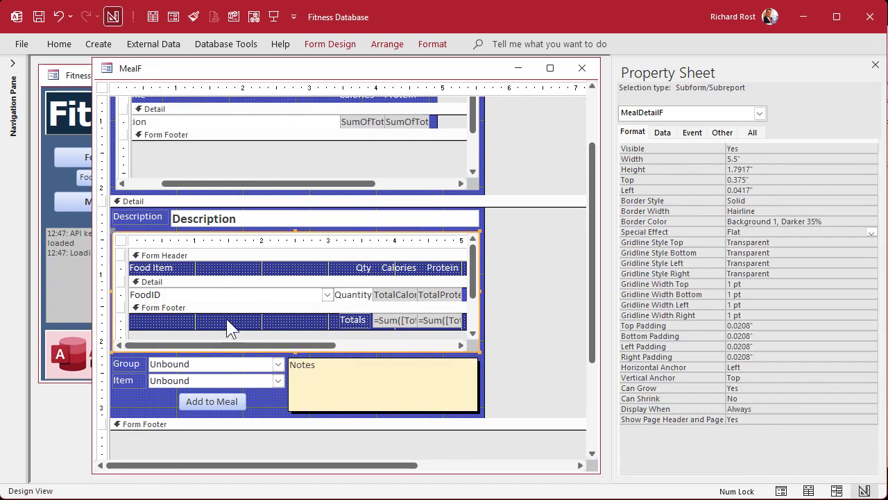
click(231, 326)
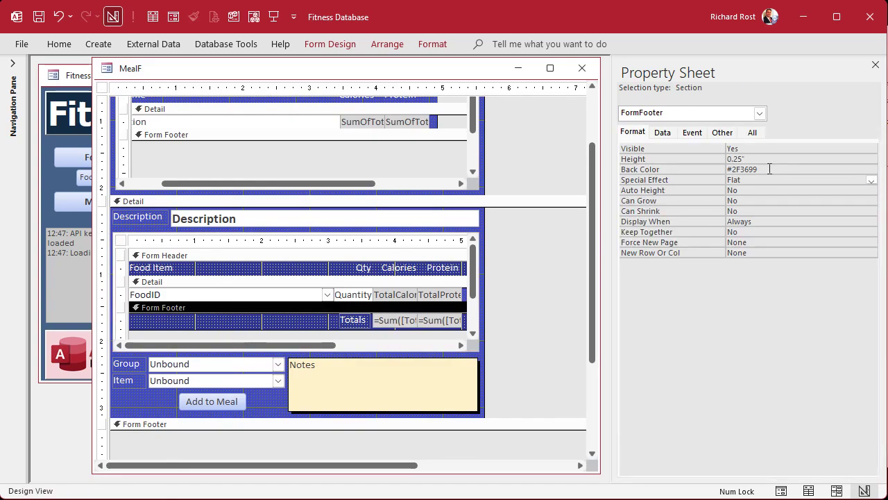
click(707, 169)
key(ctrl+c)
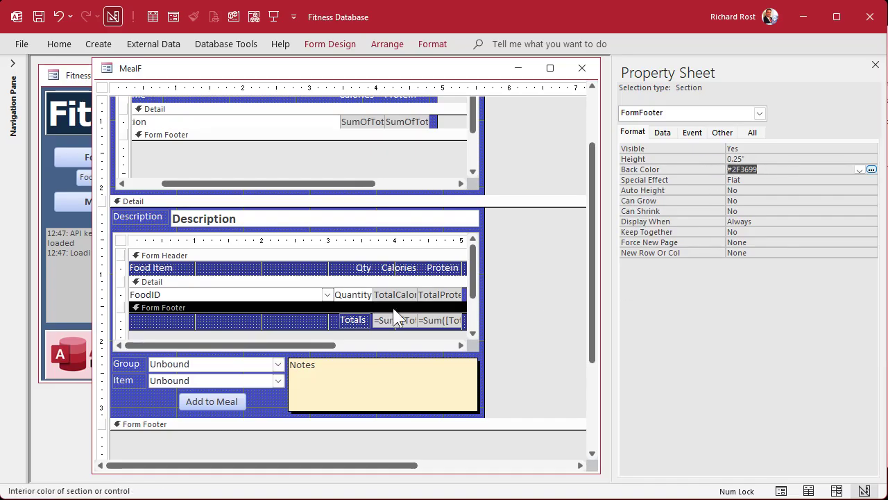
click(389, 281)
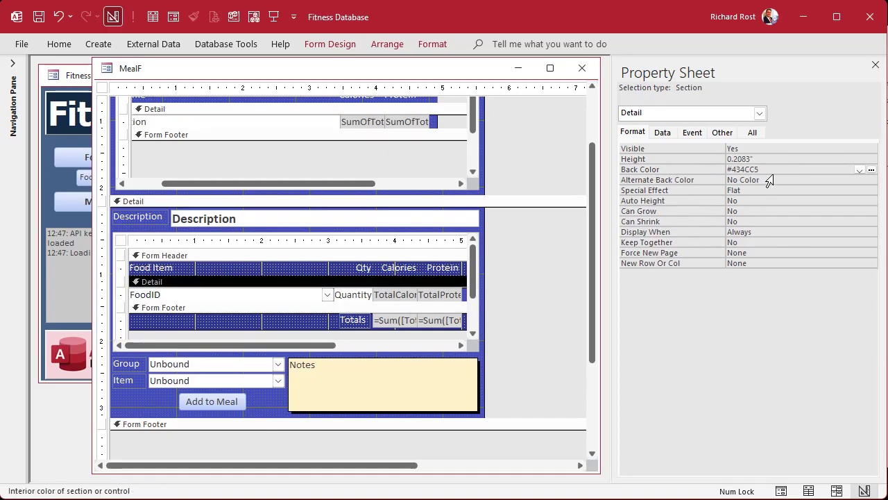
click(703, 169)
key(ctrl+v)
Step: Paste #2F3699 into the main Detail back colour and close the MealF design
click(186, 202)
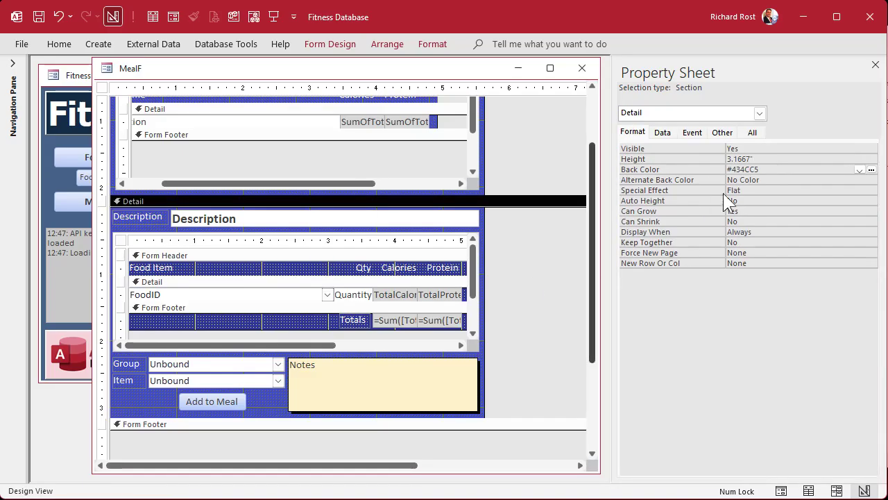
double_click(734, 170)
key(ctrl+v)
click(771, 180)
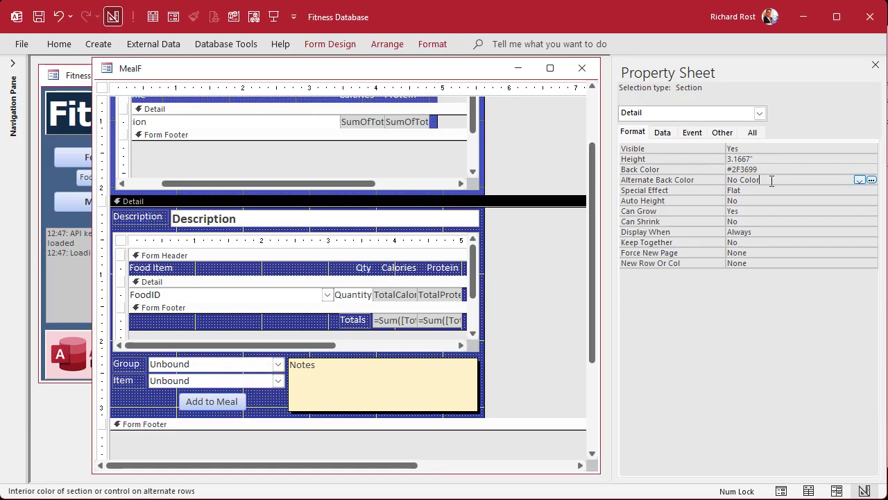
click(582, 68)
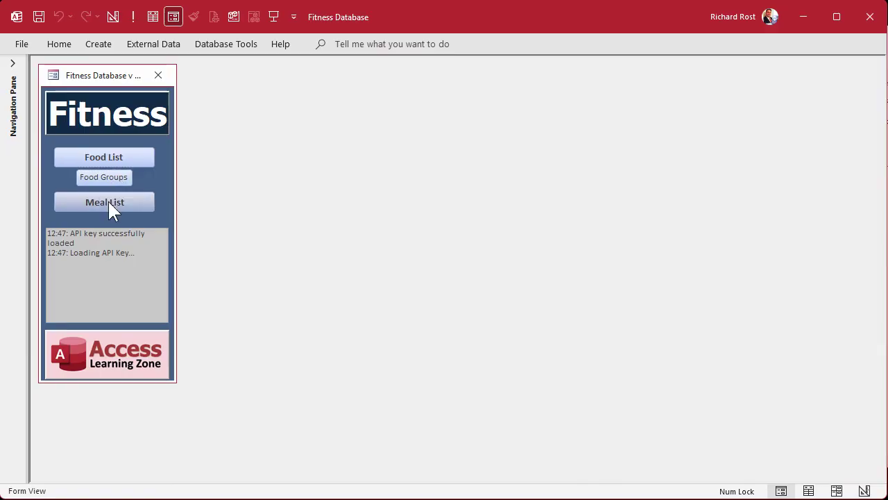
Step: Open MealF, focus its Description field, close it, then open the Food List form
click(108, 200)
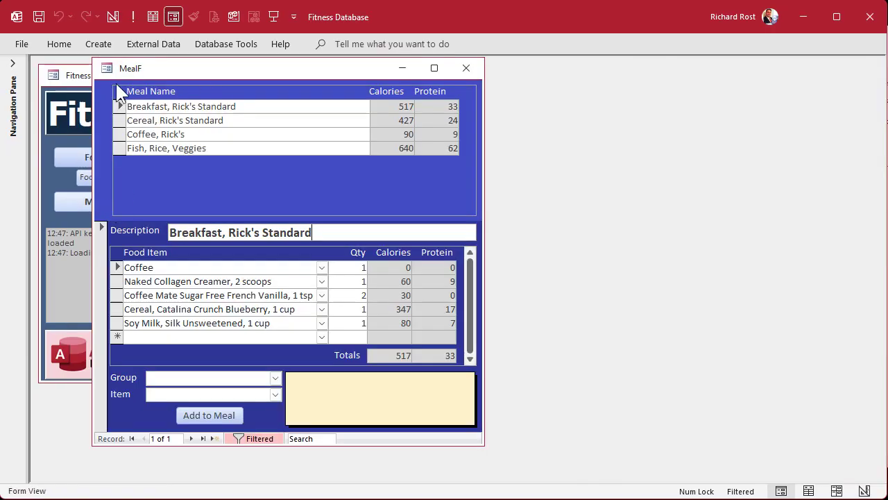
click(326, 232)
click(466, 68)
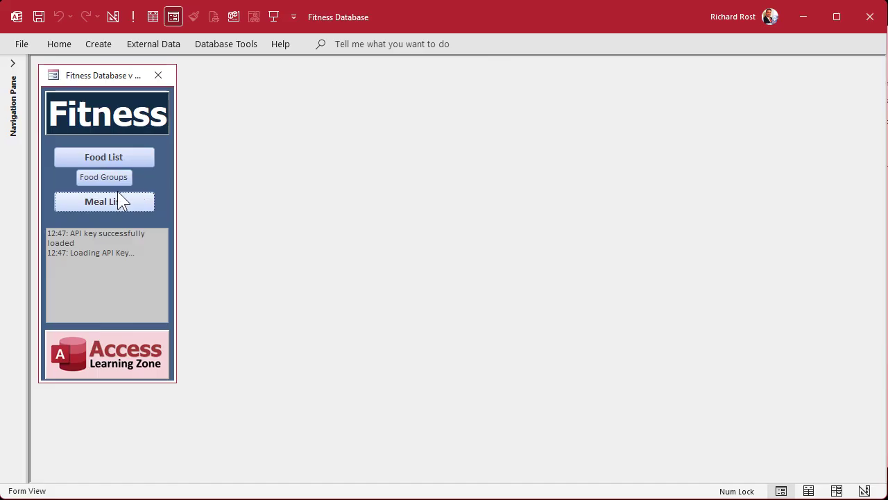
click(95, 158)
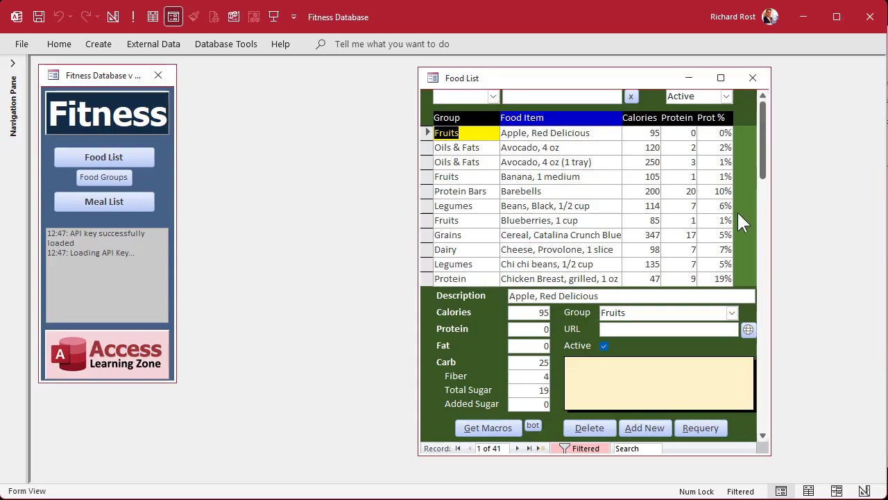
right_click(619, 82)
Step: Open Food List in Design View and give its Detail section a green fill
click(658, 185)
drag(522, 83, 264, 77)
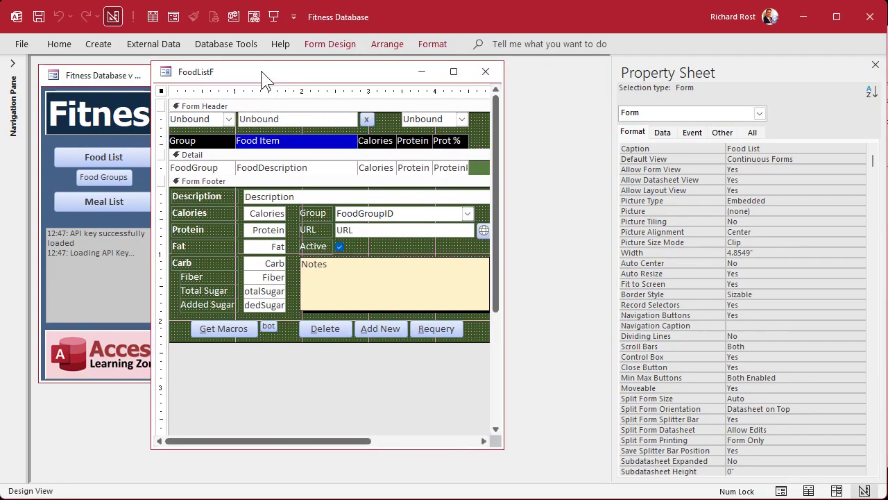
click(475, 156)
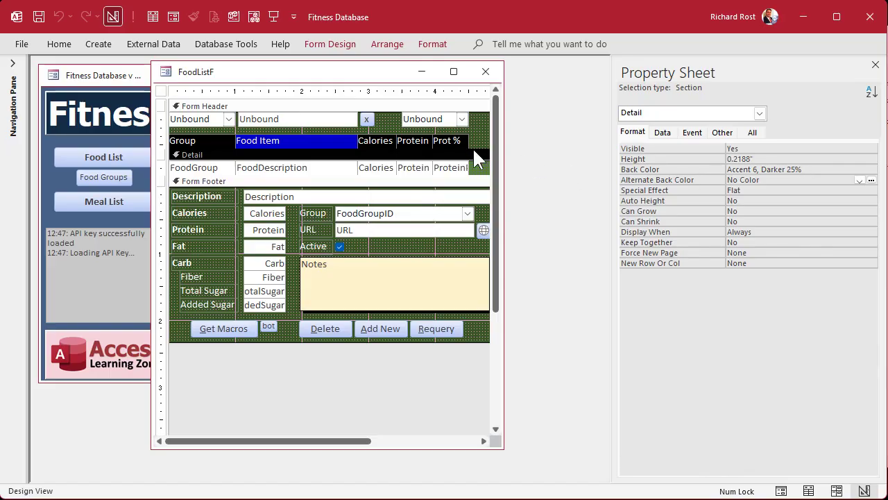
click(425, 46)
click(213, 92)
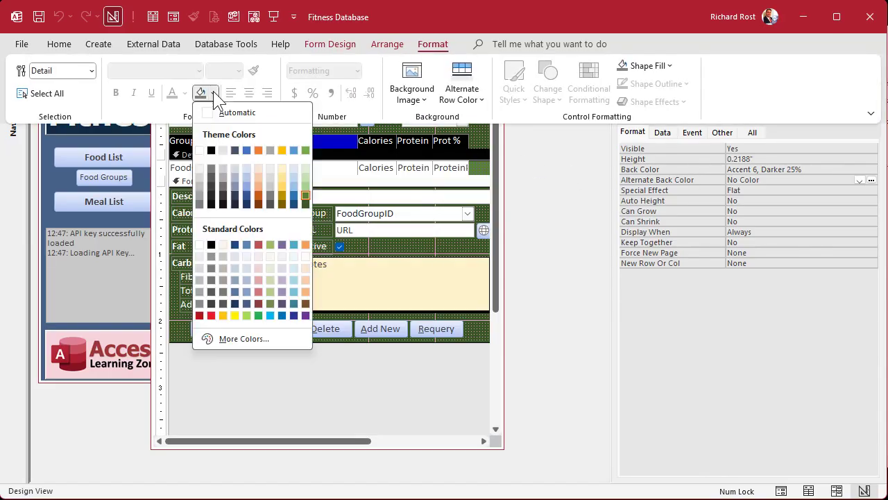
click(269, 304)
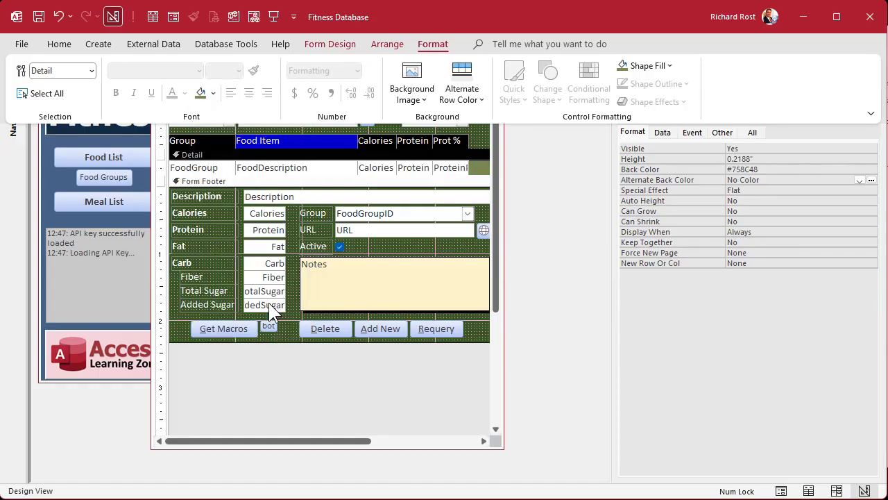
click(776, 180)
Step: Darken the Detail back colour to #3A643A with the custom colour picker
click(777, 169)
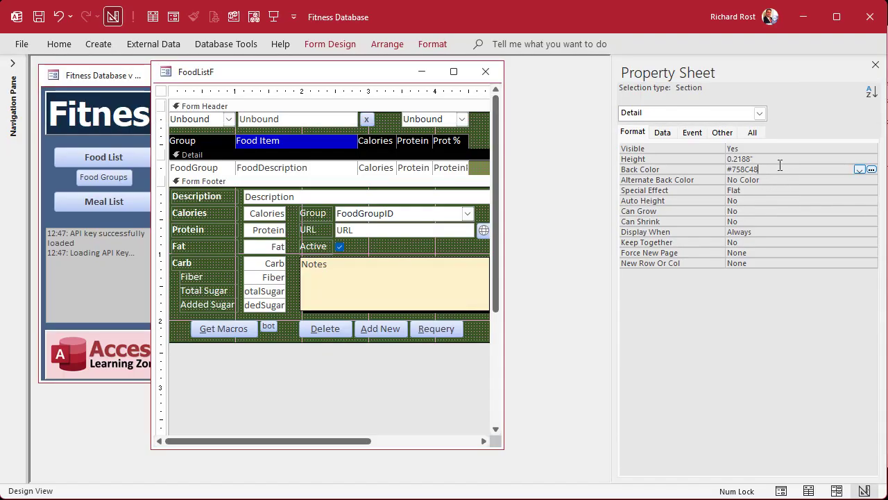
click(872, 170)
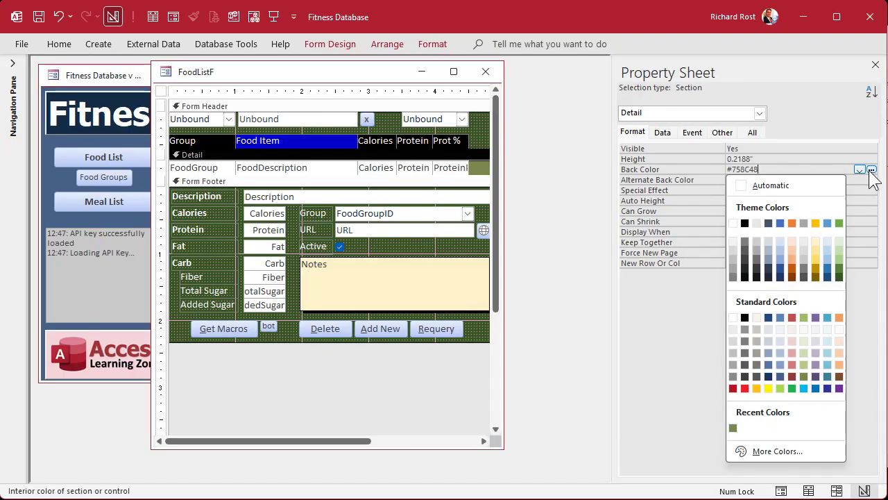
click(759, 449)
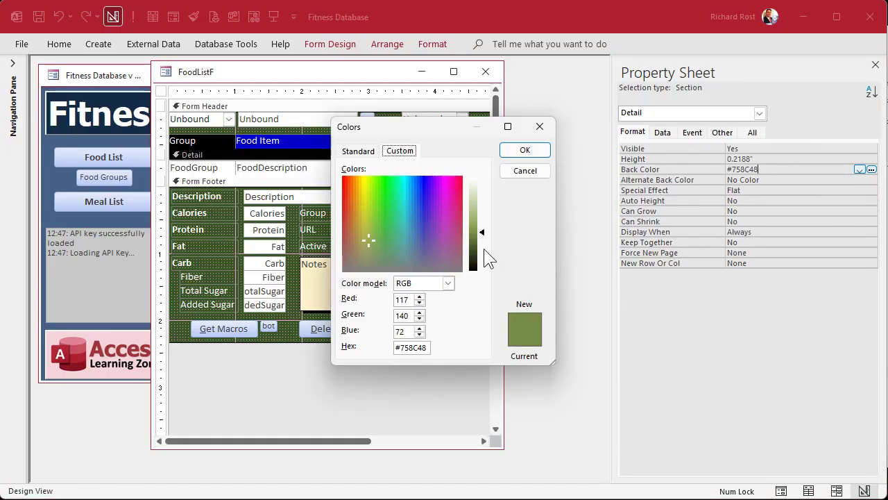
click(382, 245)
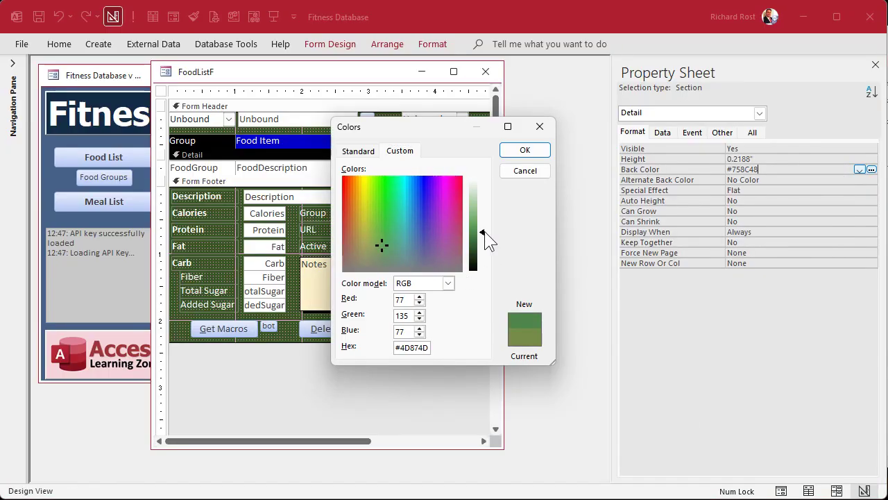
drag(485, 239, 487, 252)
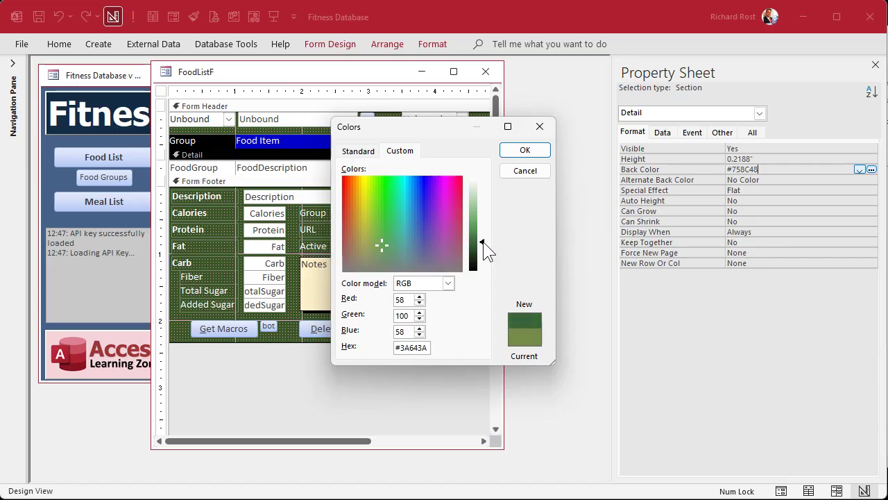
click(525, 150)
click(778, 179)
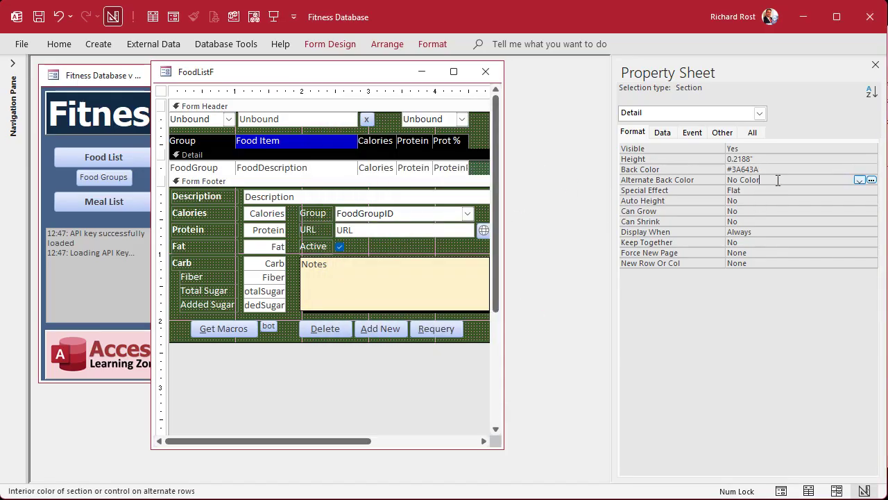
Step: Copy #3A643A into the Form Footer and Form Header back colours
click(776, 169)
click(716, 166)
key(ctrl+c)
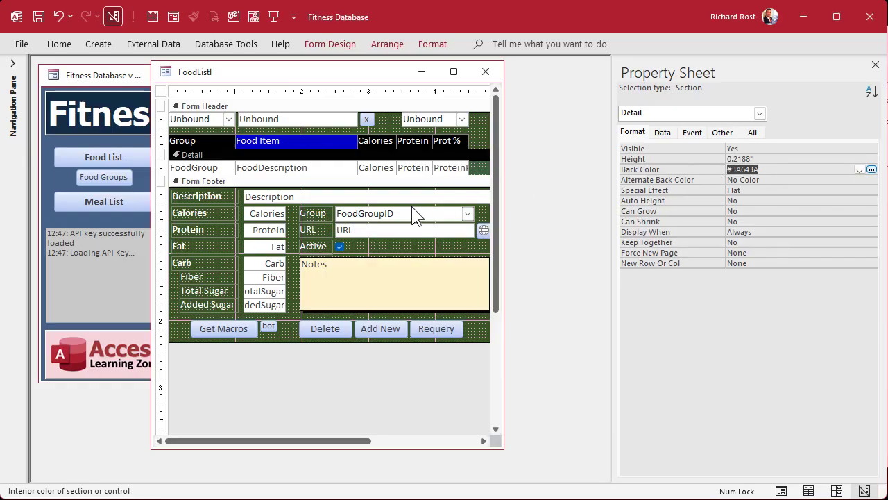
click(411, 188)
click(717, 167)
key(ctrl+v)
click(752, 180)
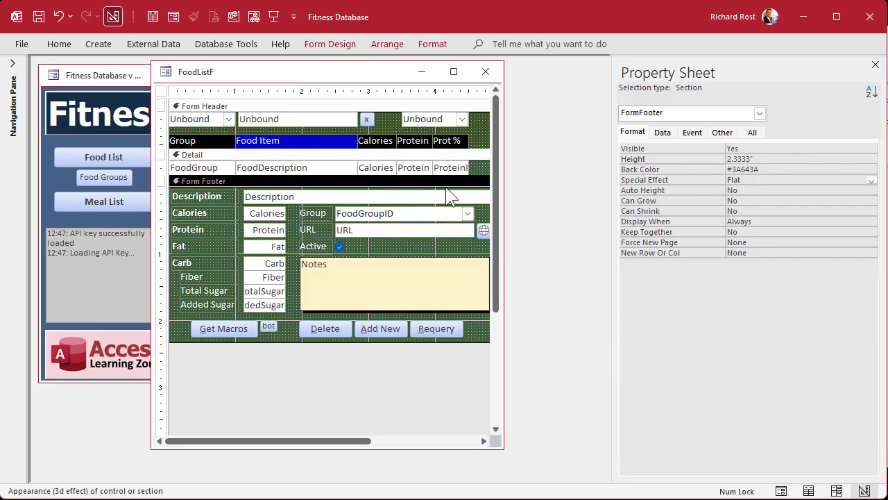
click(474, 122)
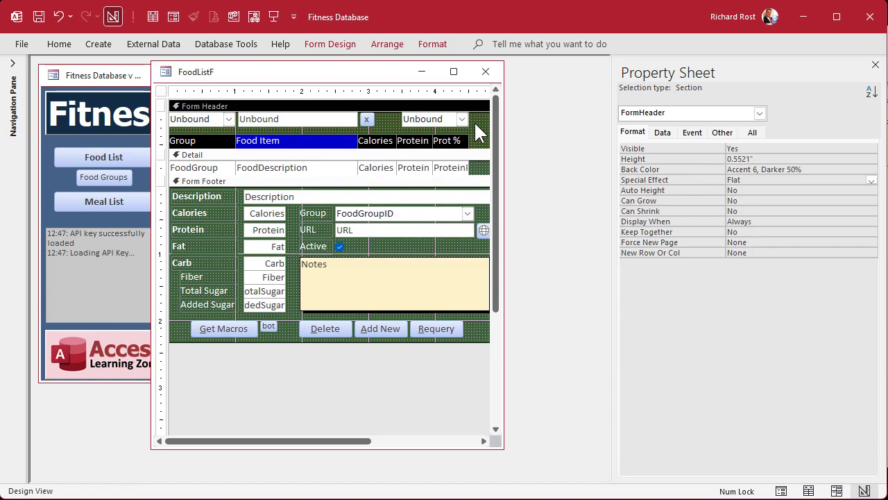
click(718, 169)
key(ctrl+v)
click(752, 178)
Step: Lighten the Form Header to #5A9C5A, then close and reopen Food List
click(770, 168)
click(859, 170)
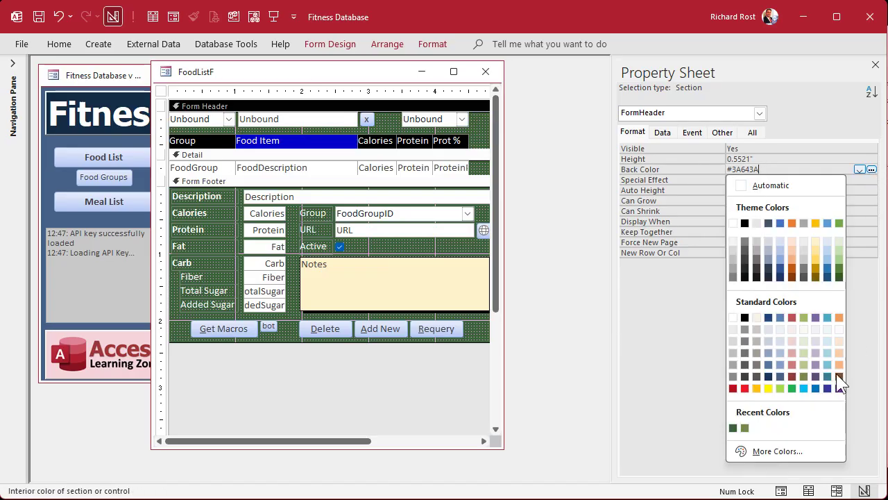
click(777, 451)
drag(483, 248, 482, 225)
click(525, 150)
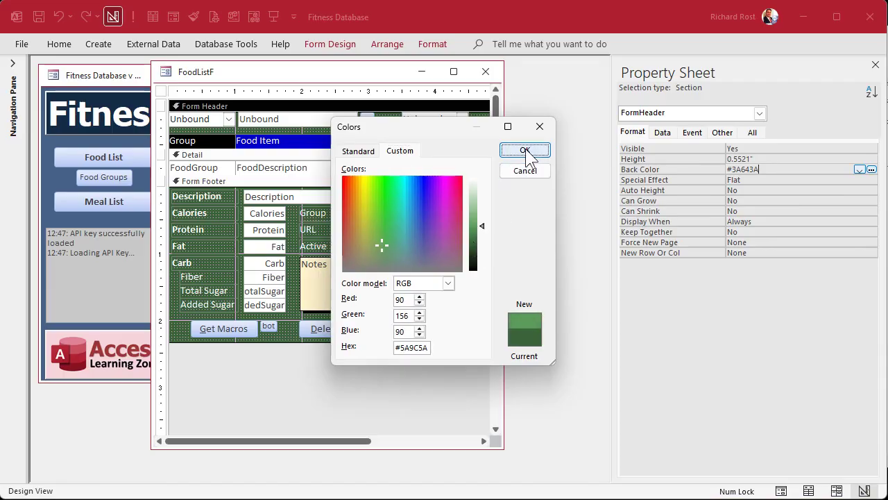
click(526, 152)
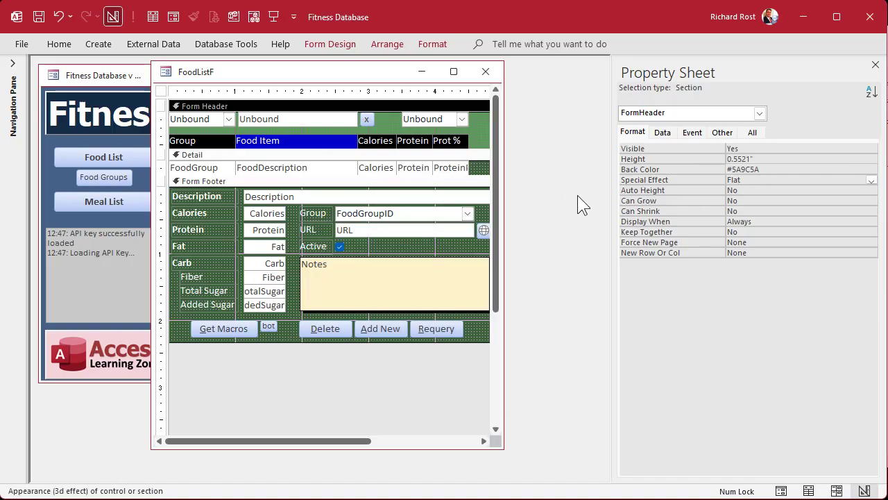
click(486, 72)
click(122, 156)
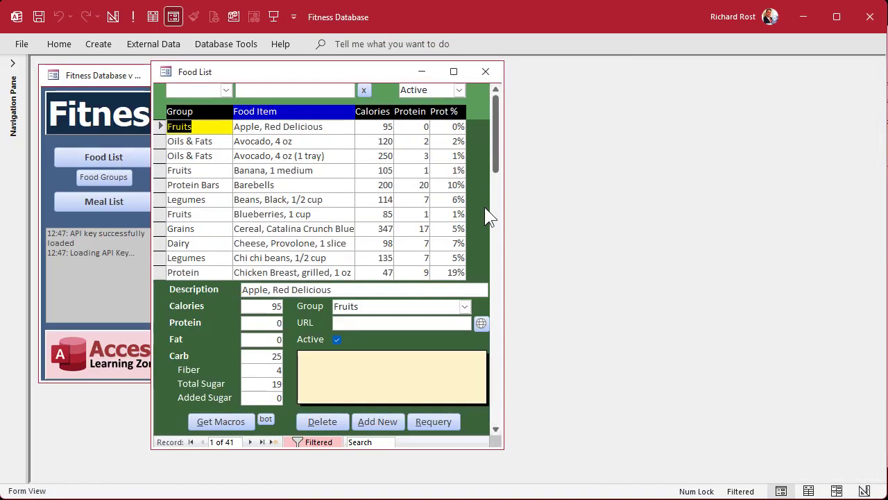
right_click(363, 75)
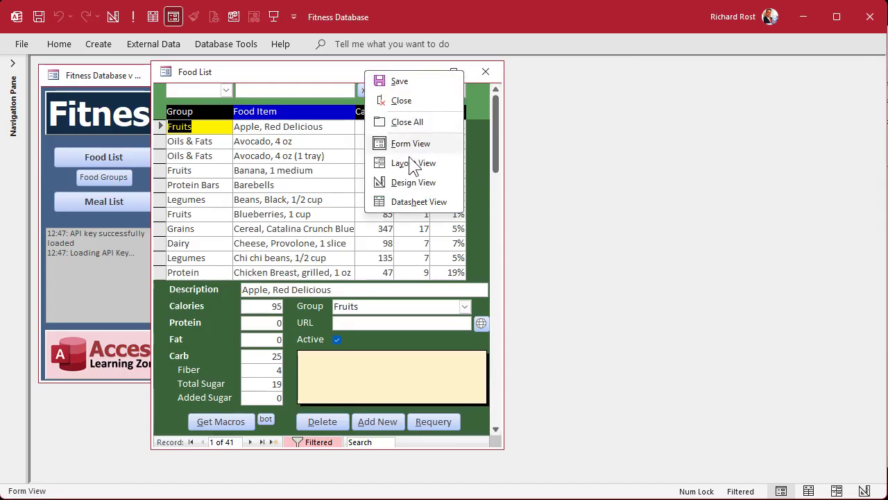
click(408, 181)
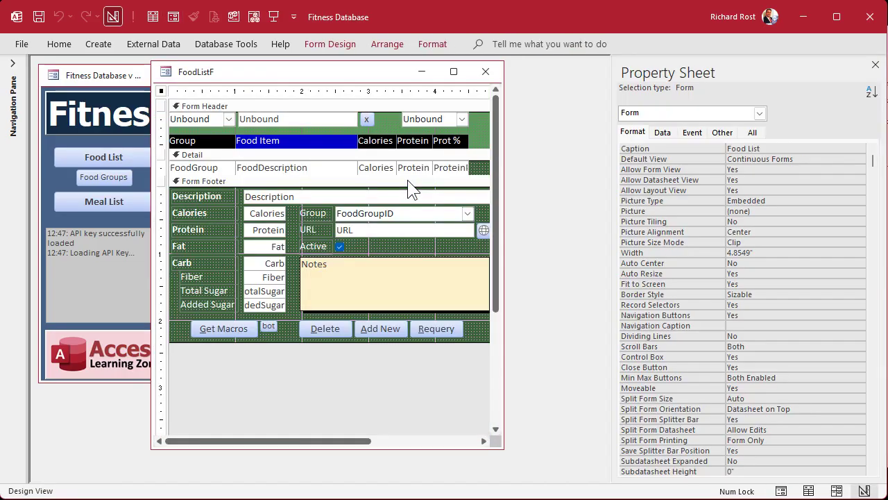
click(472, 153)
click(767, 170)
click(768, 171)
click(476, 136)
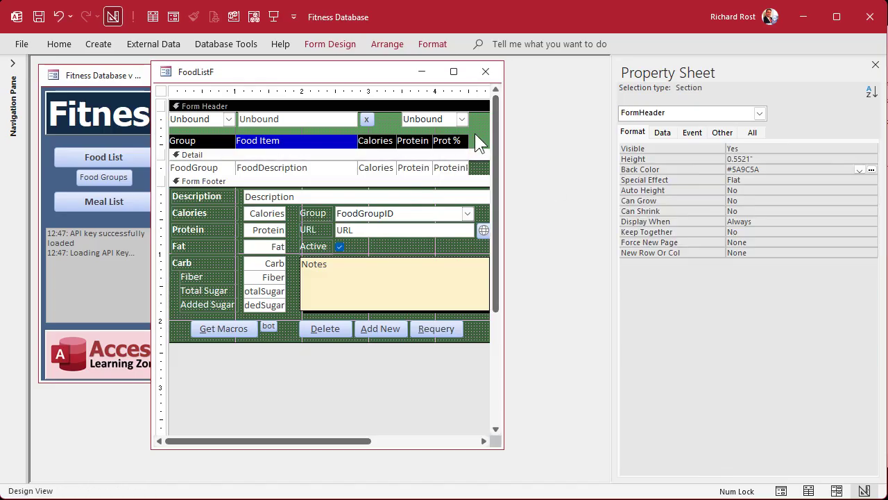
click(703, 169)
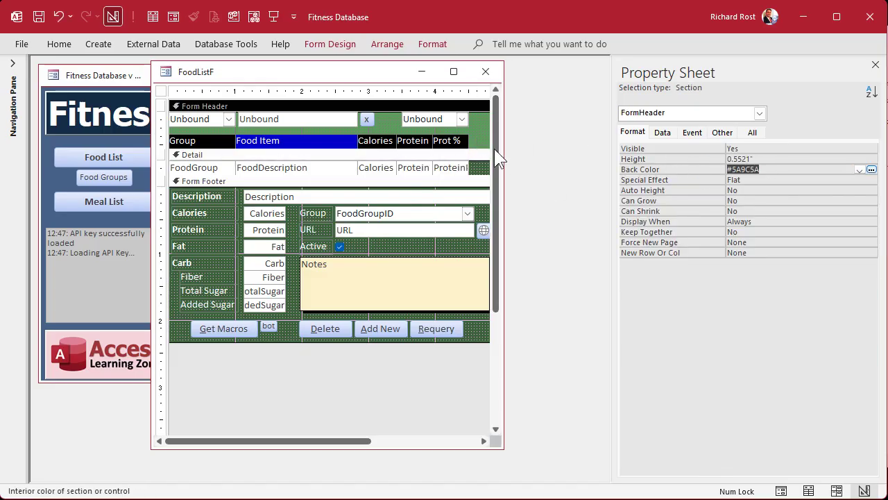
click(483, 165)
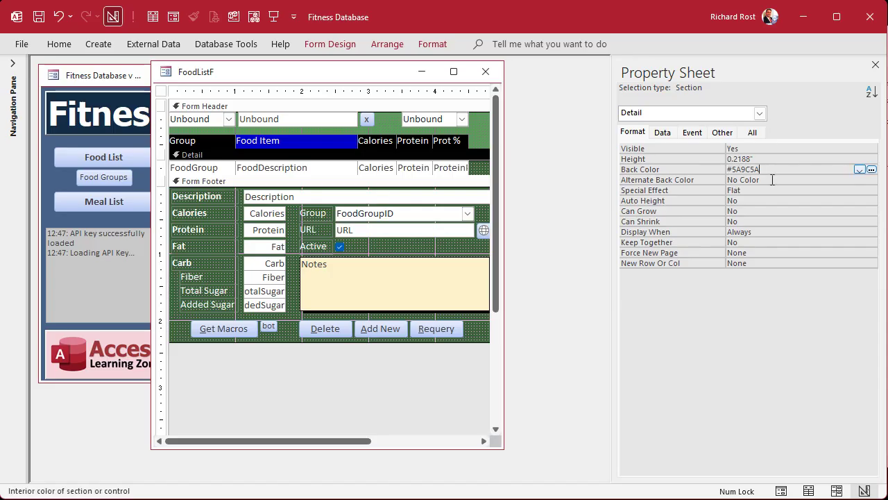
click(772, 180)
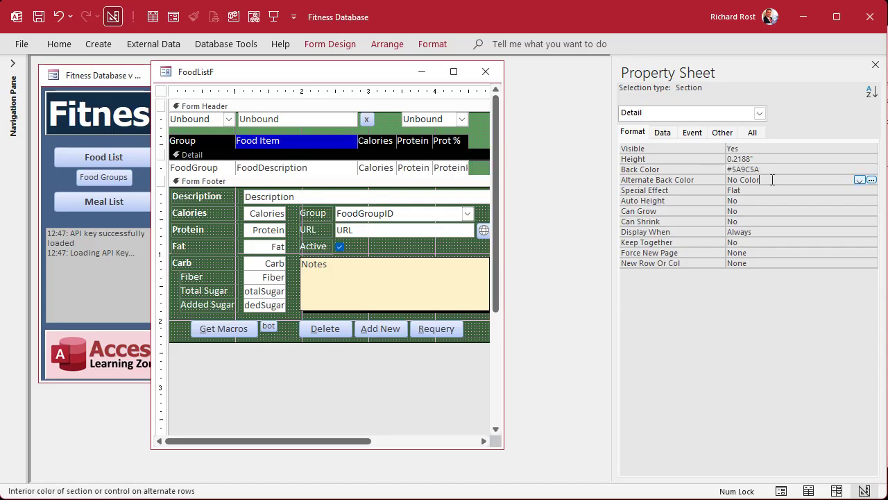
click(485, 72)
click(114, 155)
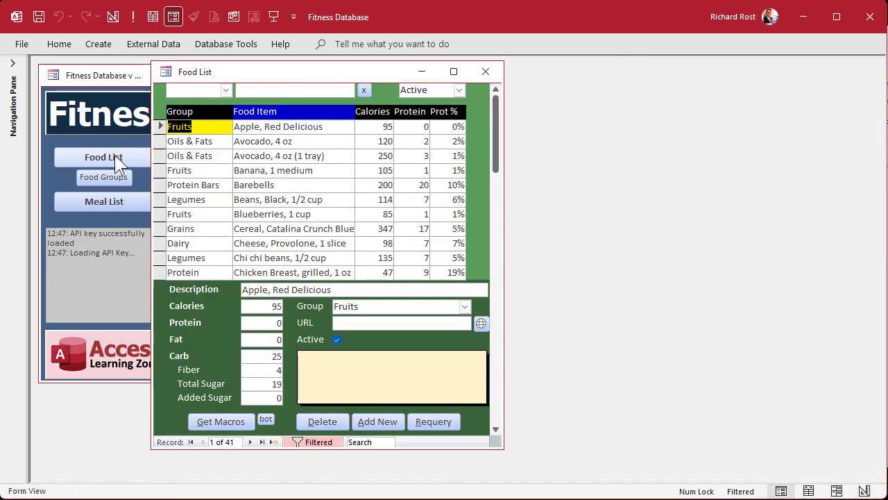
Step: Place Food List beside MealF and test the yellow focus highlight on records, filter box and Description
drag(299, 77, 638, 81)
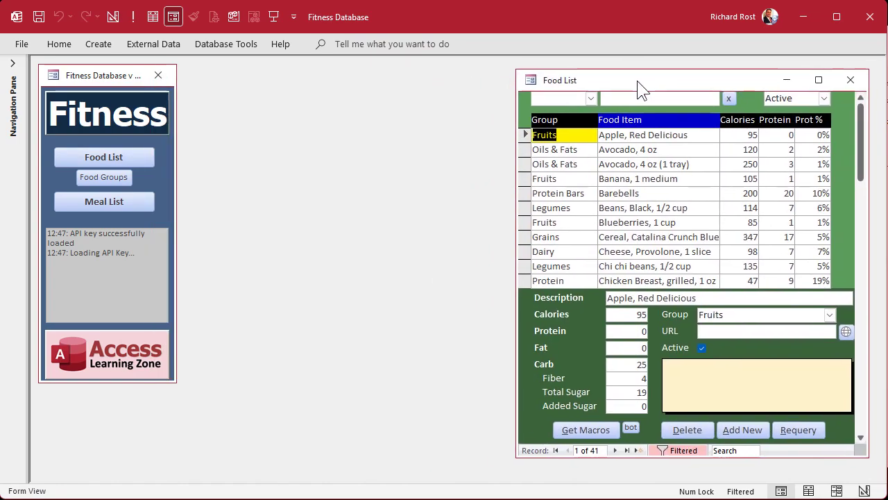
click(113, 198)
drag(286, 80, 314, 92)
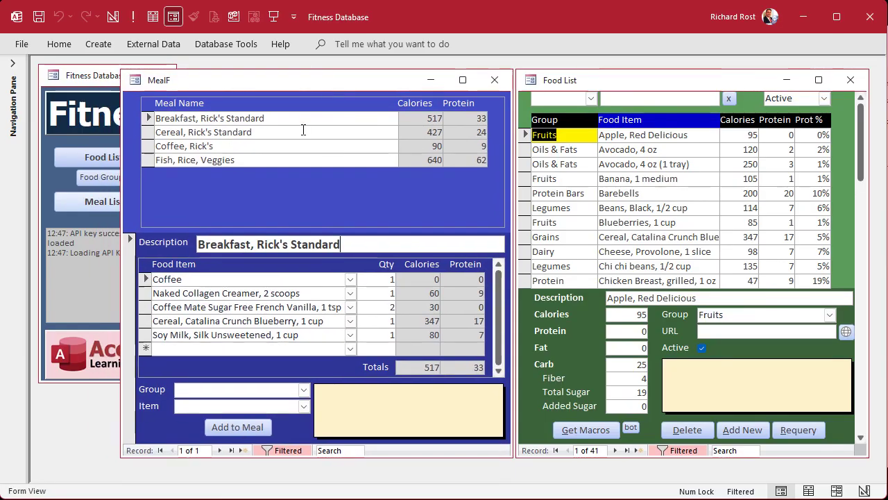
click(641, 165)
click(676, 98)
click(671, 222)
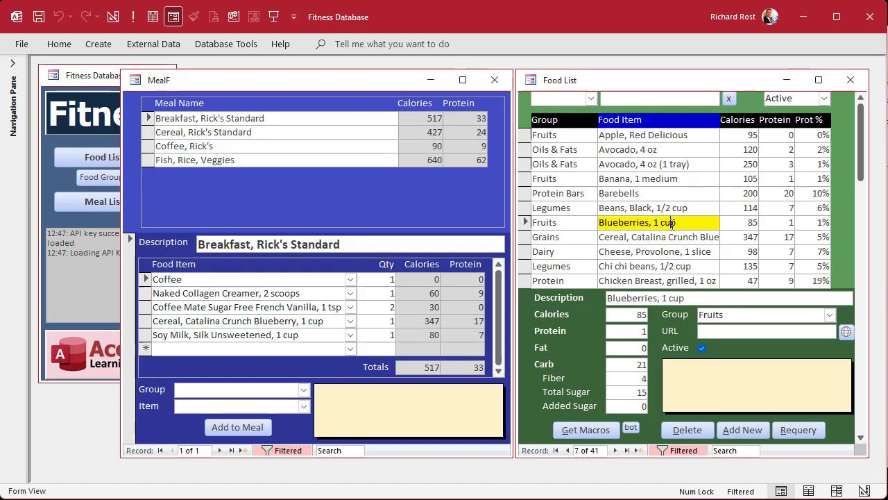
click(674, 298)
click(298, 307)
click(292, 281)
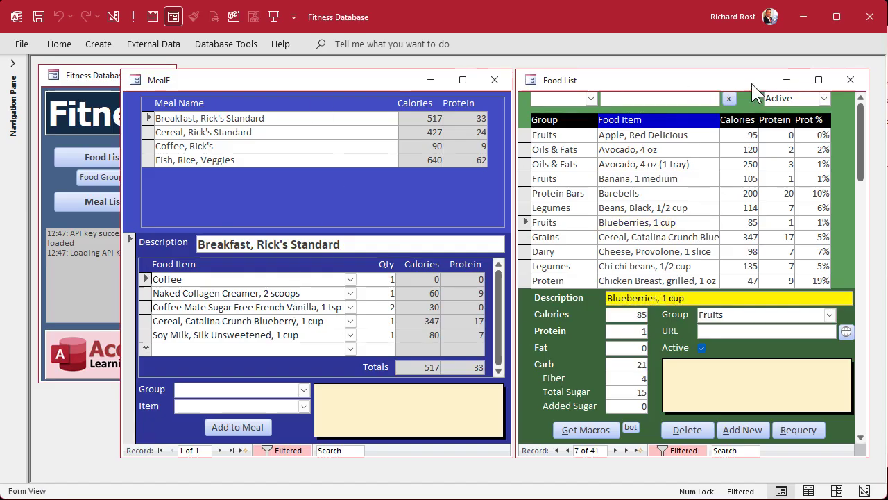
Step: Close Food List, open MealF in an enlarged Design View, and select the Quantity box
click(850, 81)
right_click(378, 89)
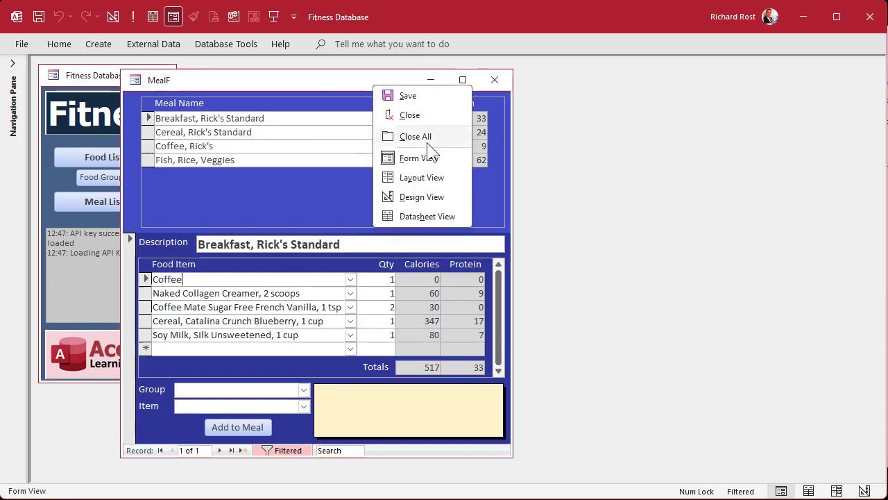
click(424, 195)
drag(512, 451, 578, 476)
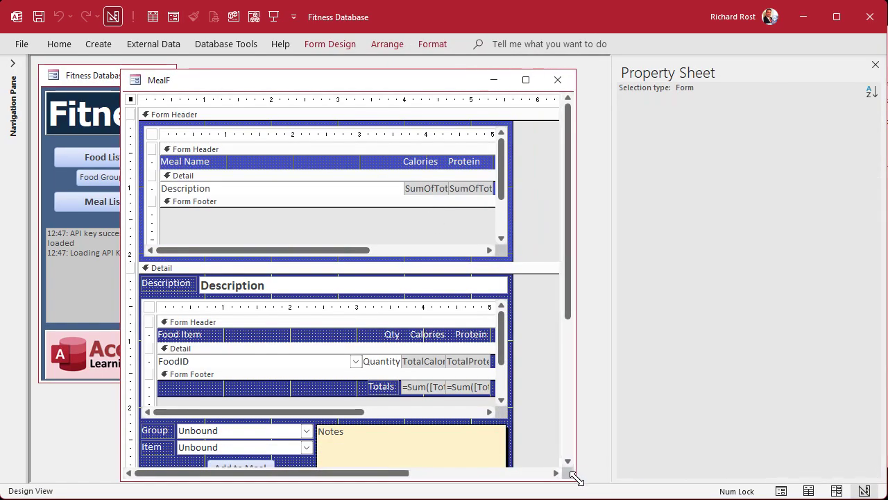
click(301, 188)
click(299, 187)
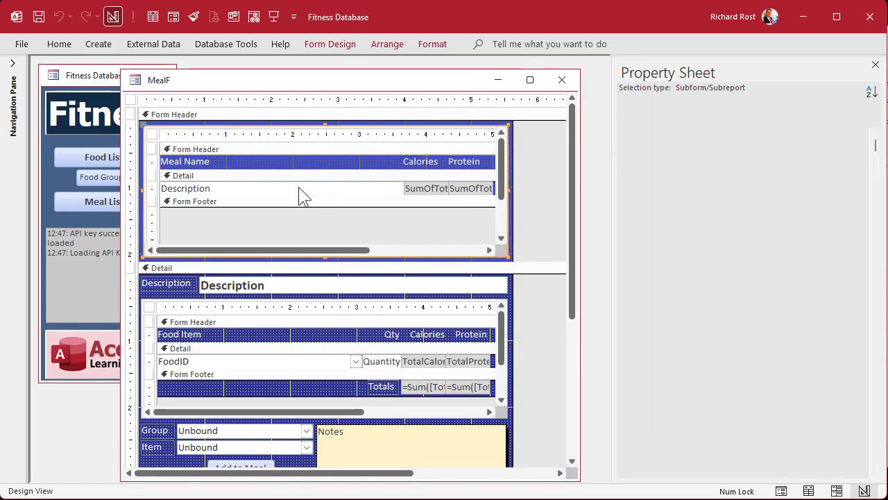
Step: Add a Field Has Focus conditional formatting rule with yellow background to the Quantity box
click(422, 41)
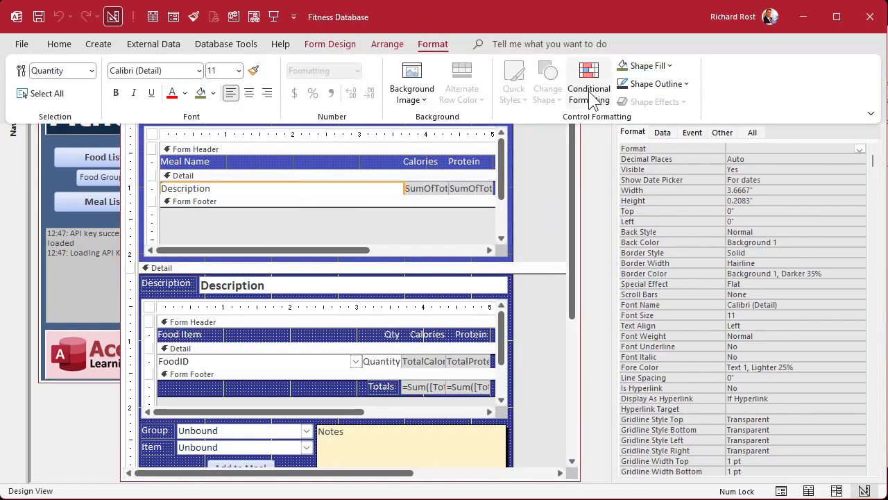
click(588, 135)
click(290, 197)
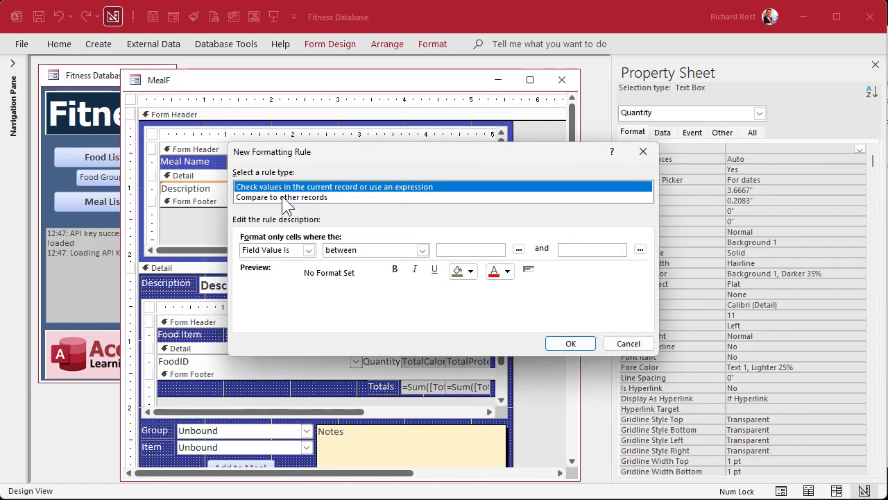
click(308, 250)
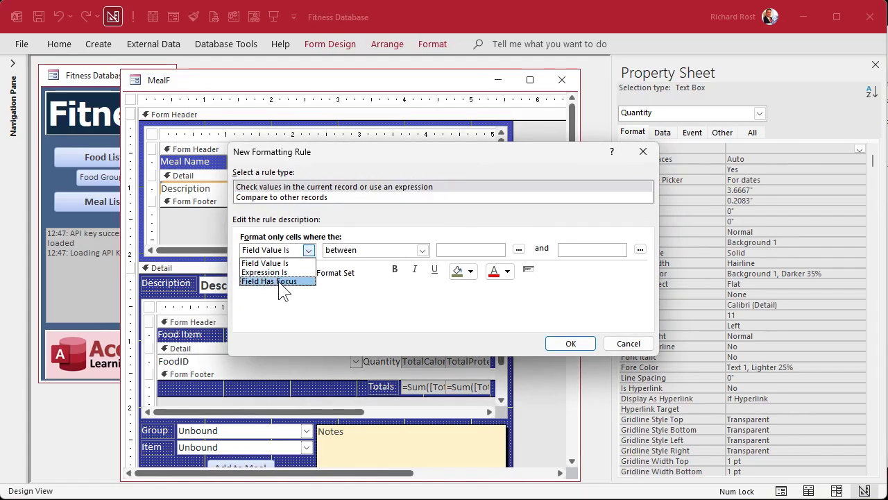
click(280, 282)
click(471, 272)
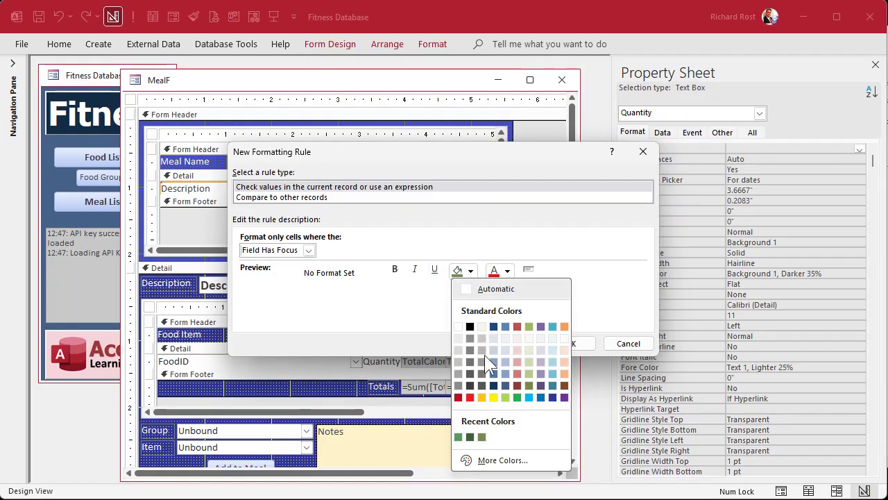
click(492, 396)
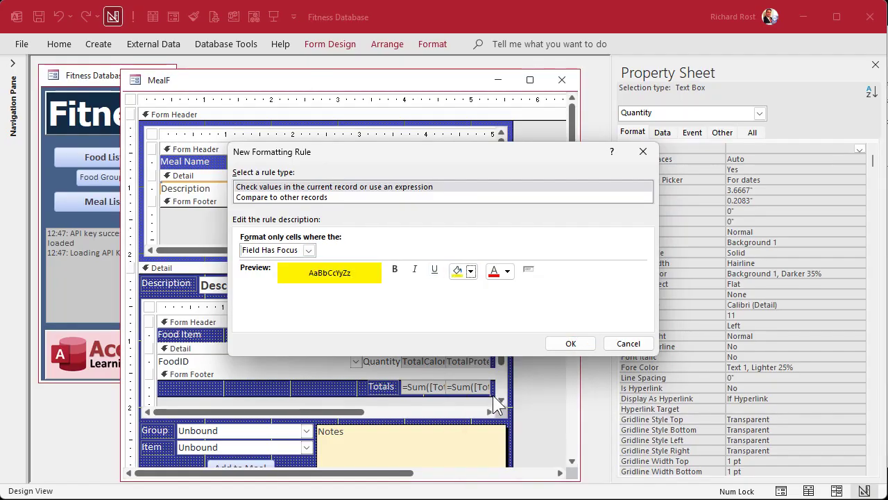
click(565, 343)
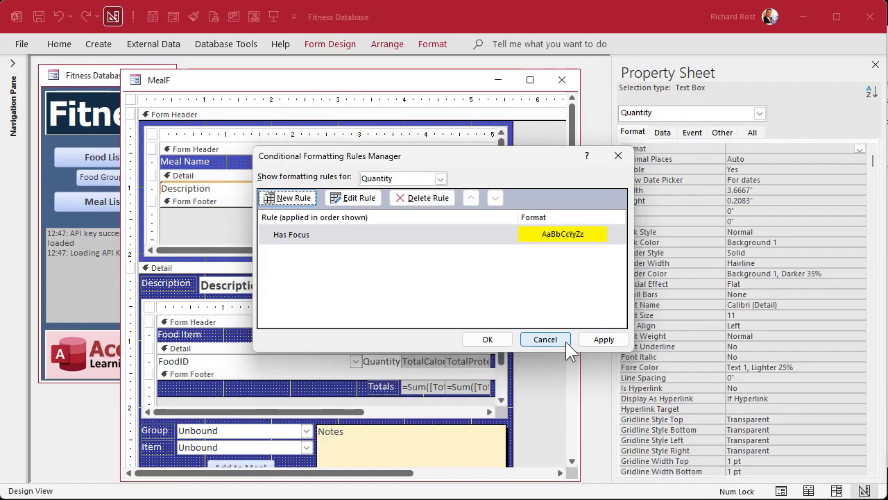
click(498, 341)
click(272, 286)
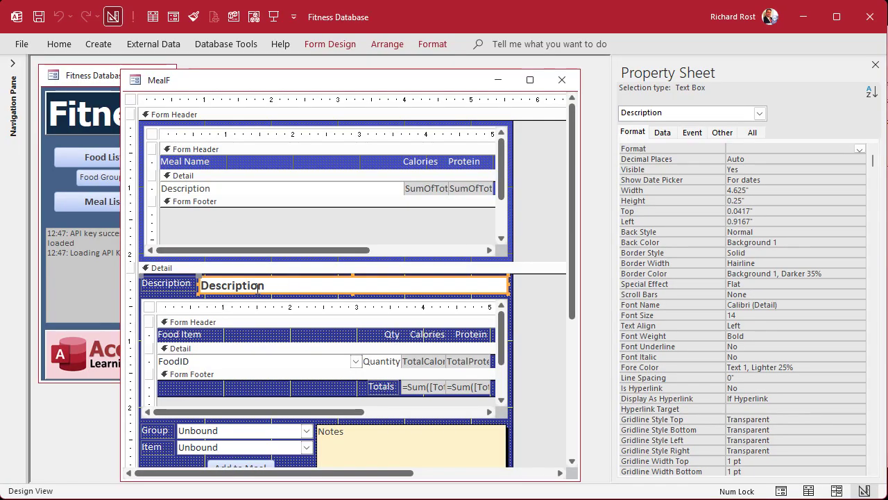
click(432, 43)
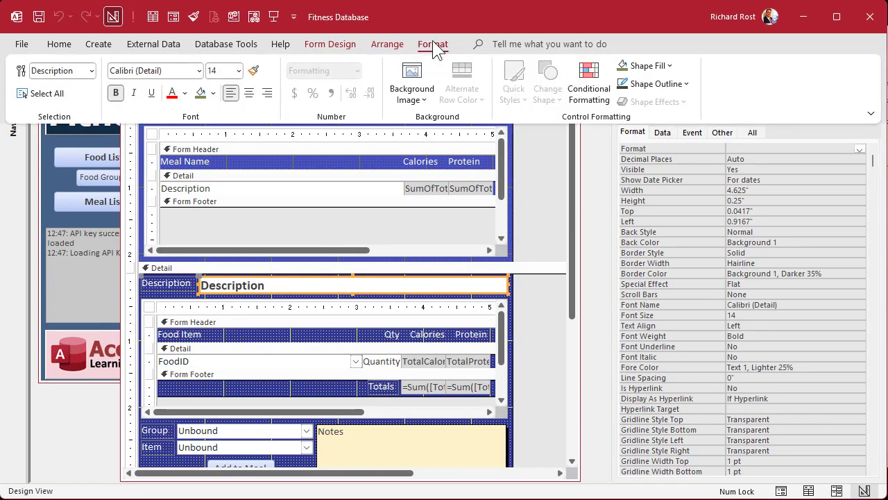
click(589, 88)
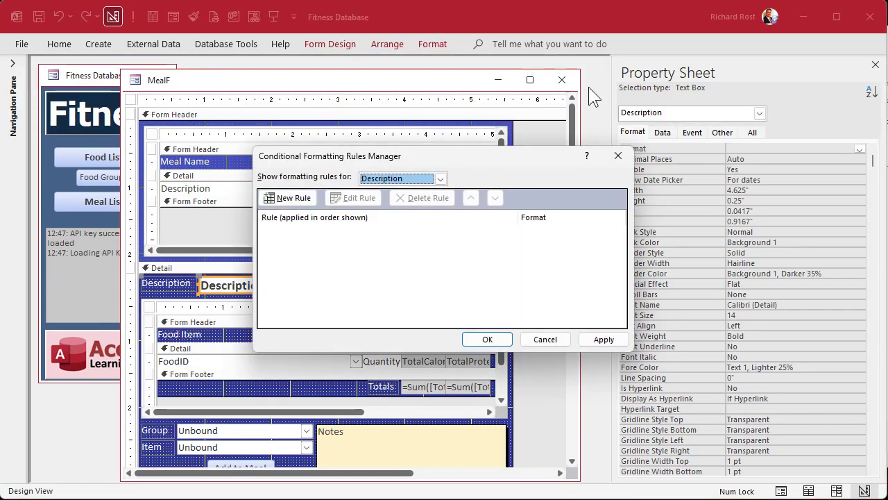
click(293, 198)
click(308, 249)
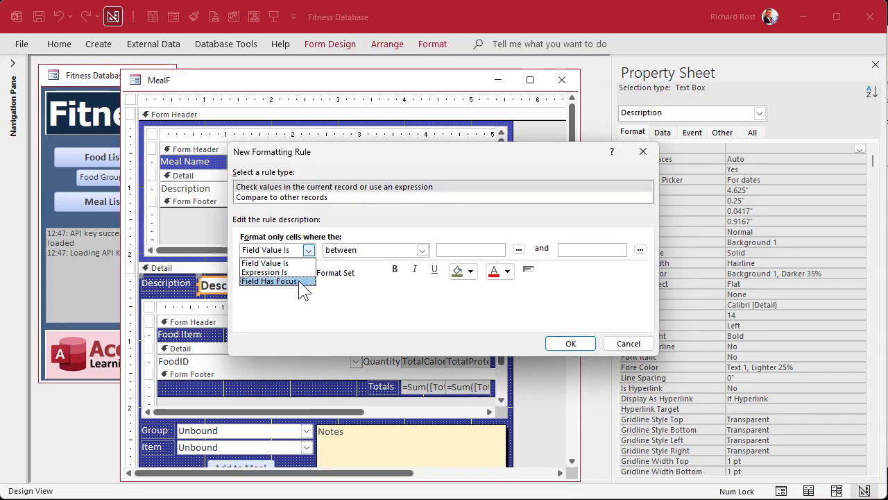
click(301, 282)
click(471, 271)
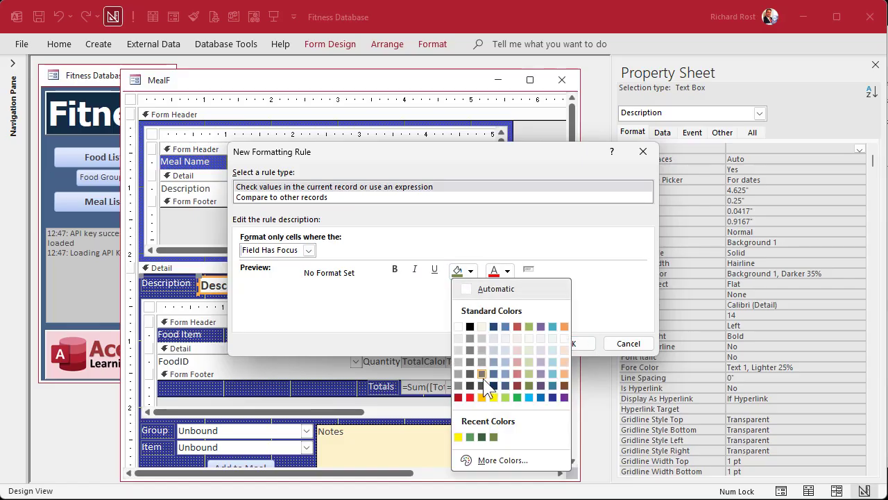
click(493, 397)
click(394, 269)
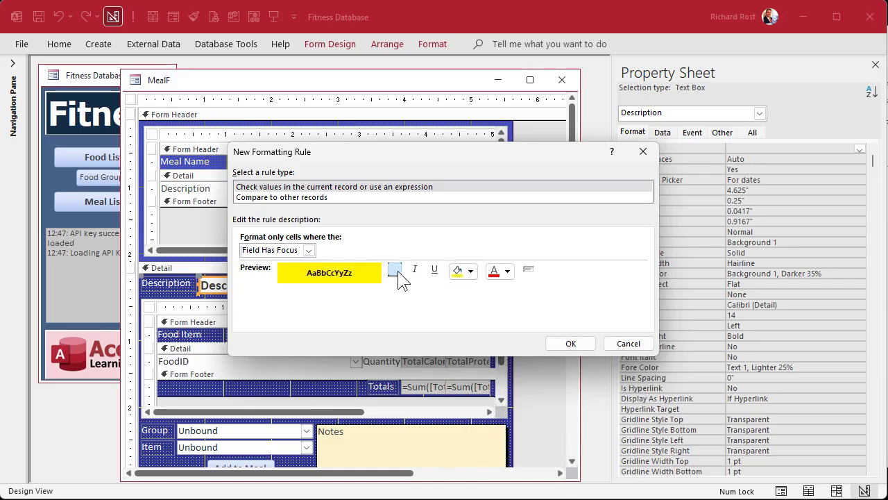
click(569, 342)
click(586, 339)
click(510, 339)
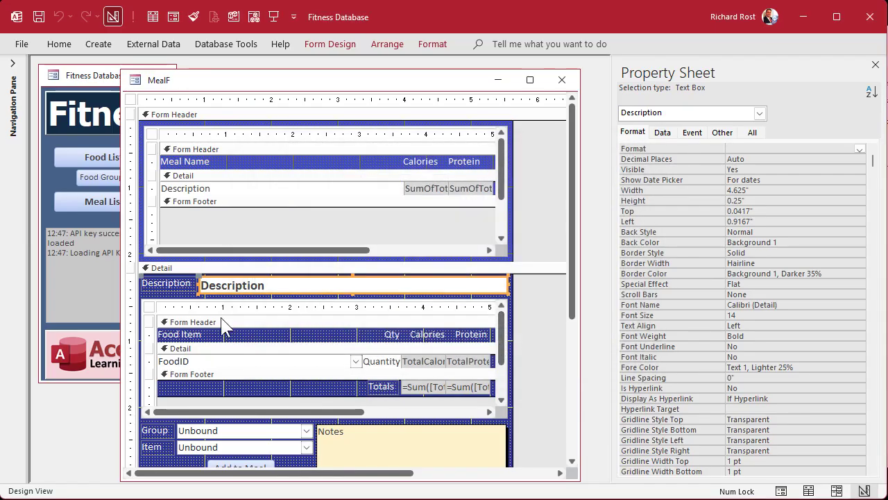
Step: Add a Field Has Focus rule with yellow background to the subform's FoodID and Quantity fields
click(311, 361)
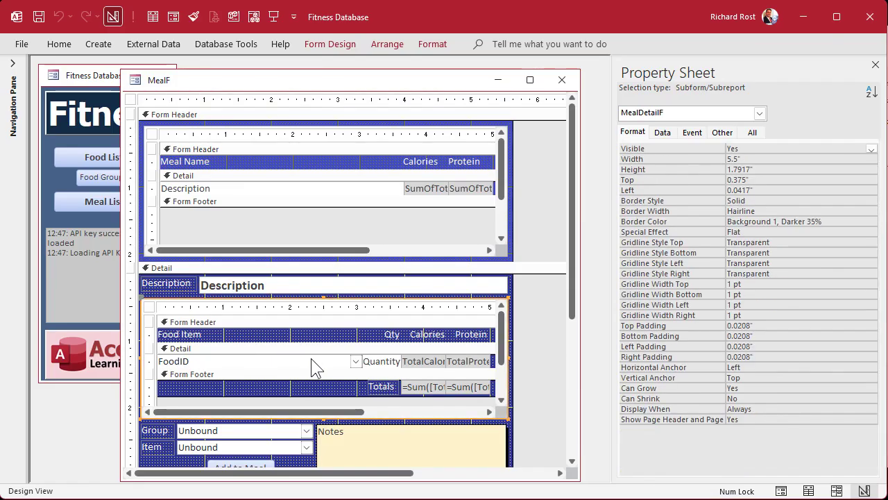
click(331, 360)
shift+click(386, 361)
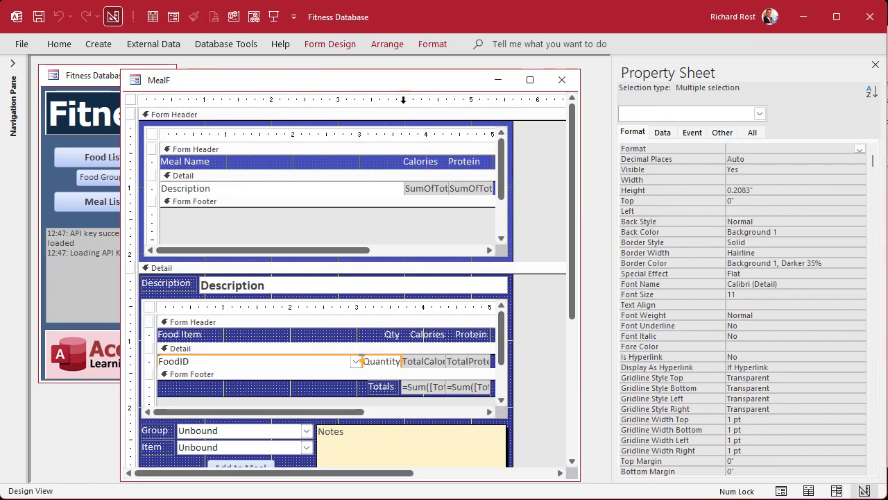
click(433, 44)
click(588, 90)
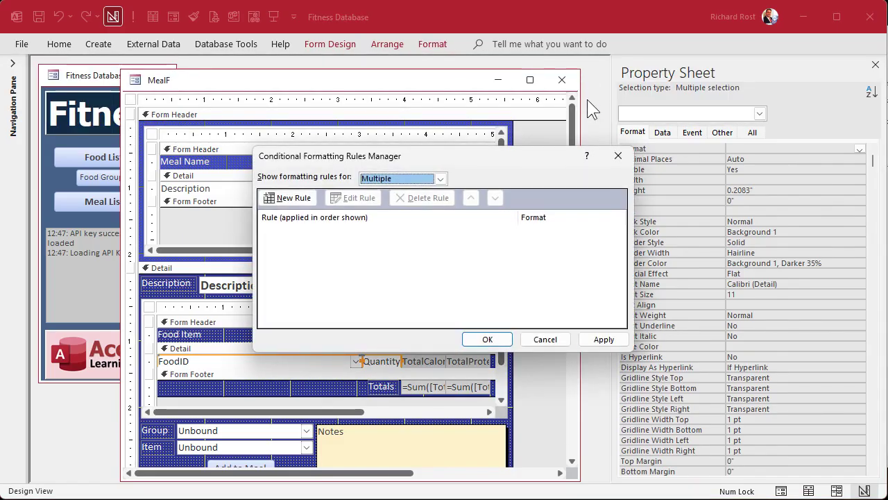
click(292, 199)
click(307, 251)
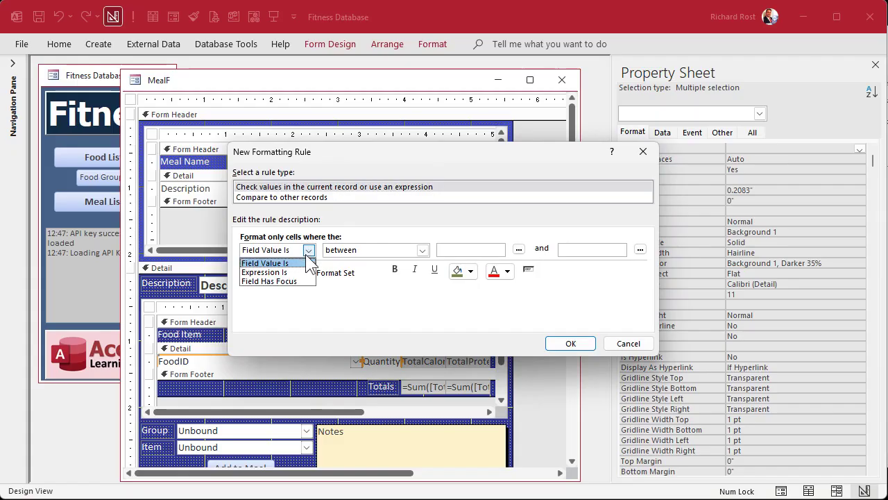
click(292, 281)
click(470, 270)
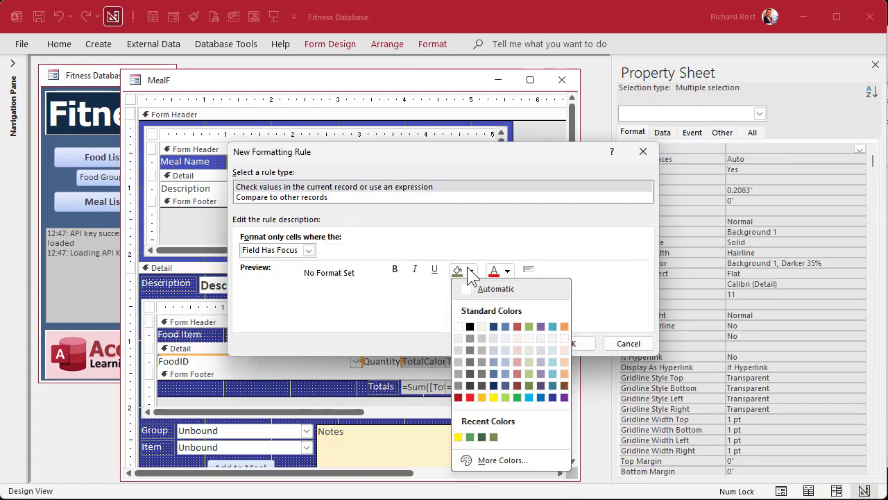
click(493, 397)
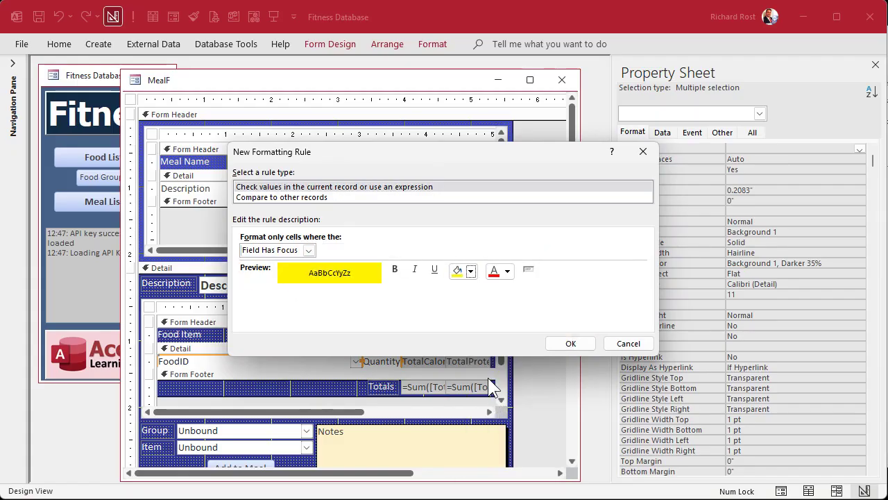
click(573, 344)
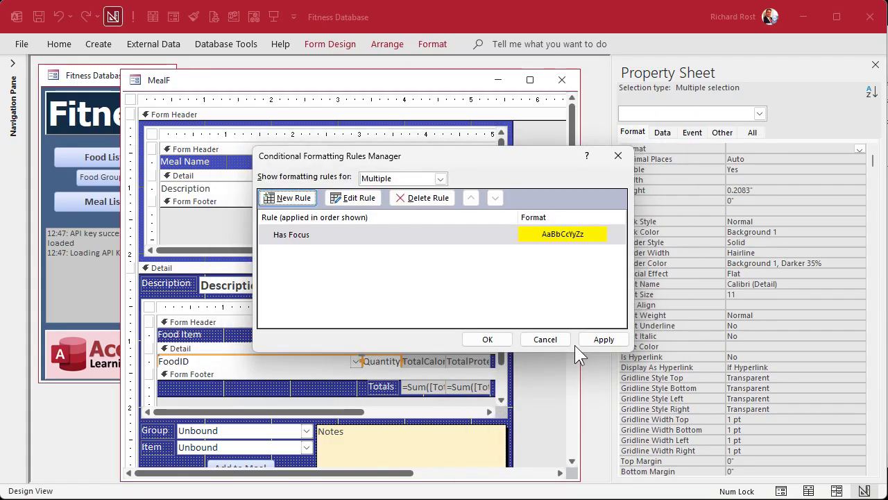
click(490, 339)
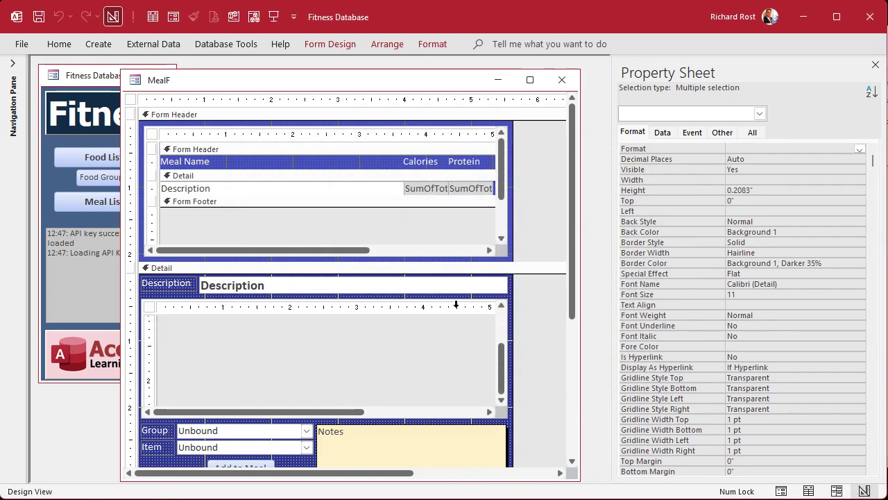
Step: Select the Group and Item combo boxes and the Notes box together
drag(575, 192, 582, 264)
click(284, 345)
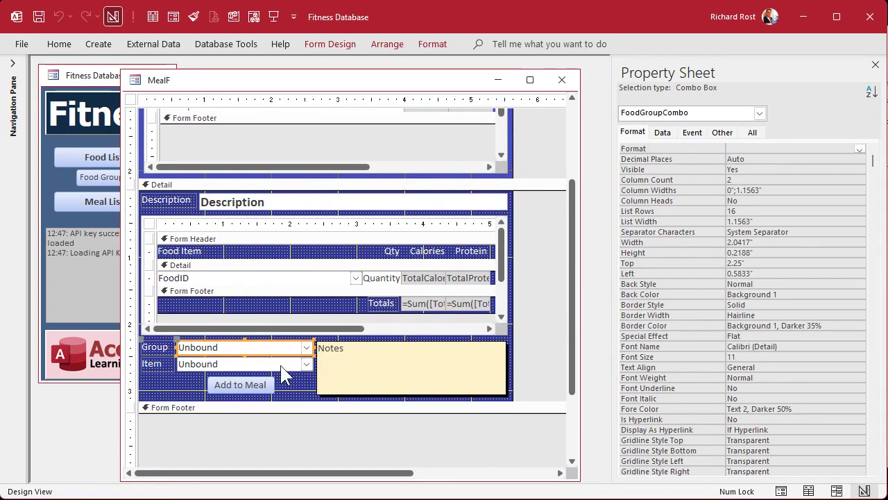
shift+click(285, 364)
shift+click(391, 359)
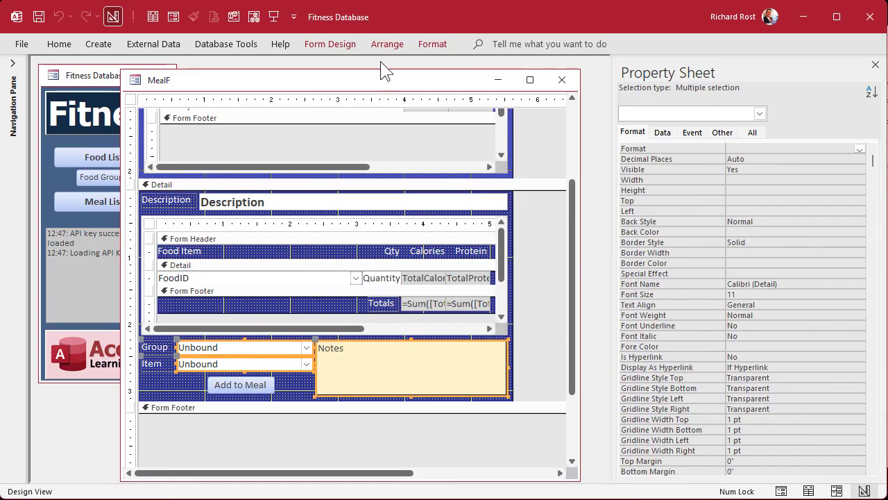
Step: Give the three controls a yellow Field Has Focus rule, then close the MealF design view
click(434, 43)
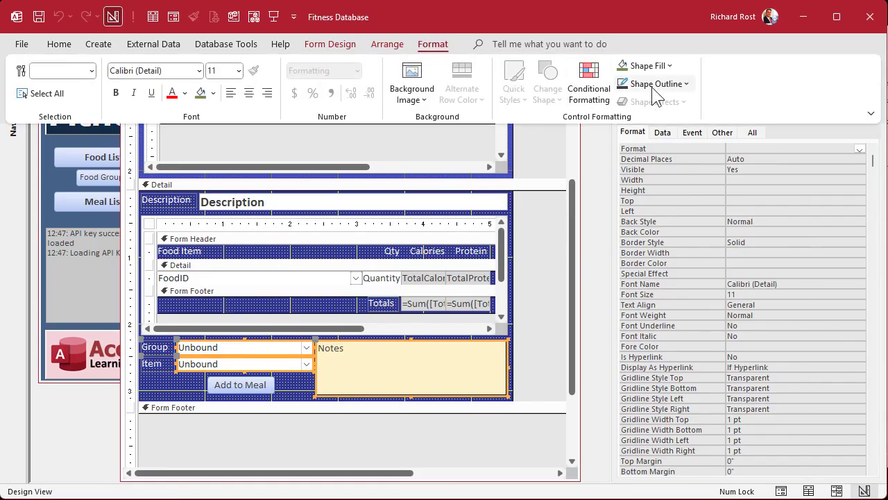
click(589, 94)
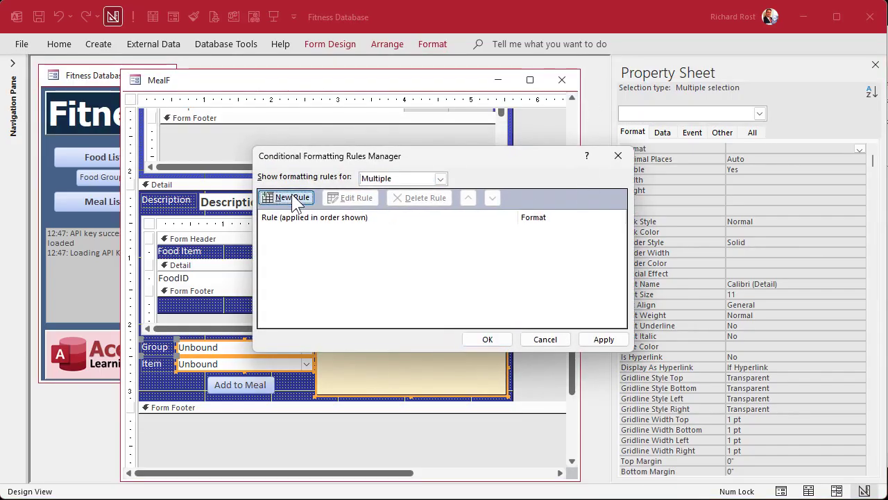
click(292, 194)
click(309, 250)
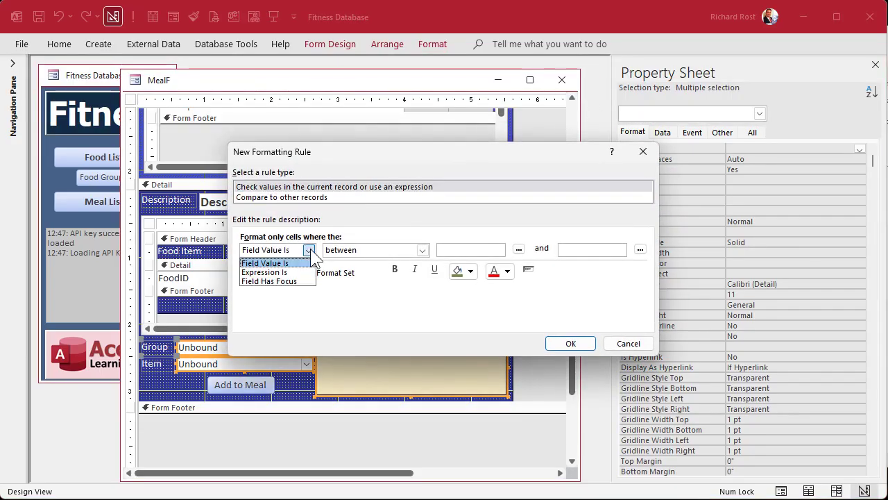
click(286, 281)
click(470, 271)
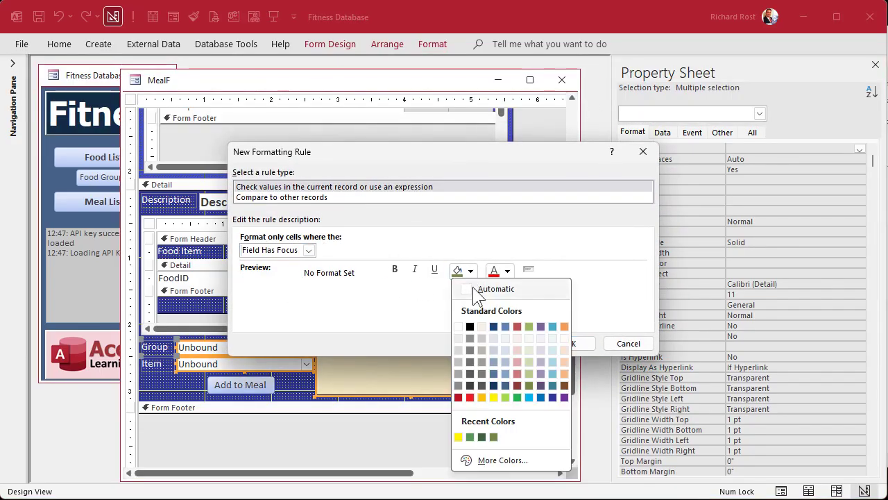
click(493, 396)
click(567, 341)
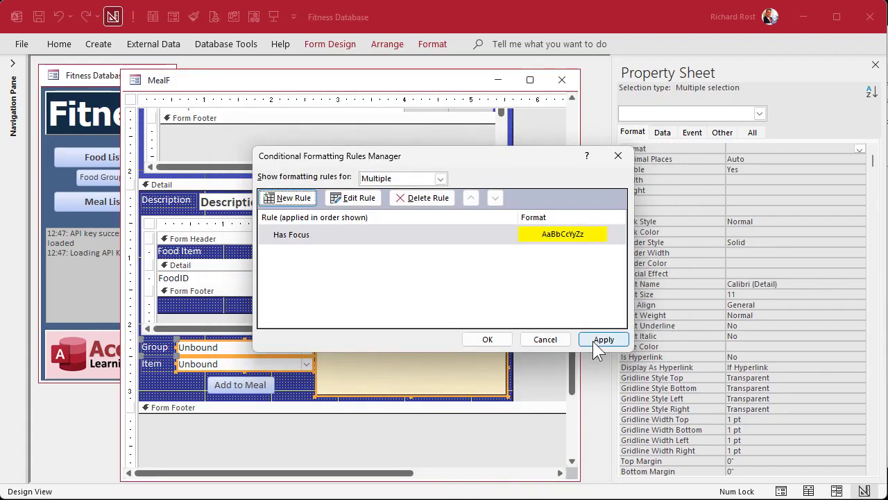
click(488, 340)
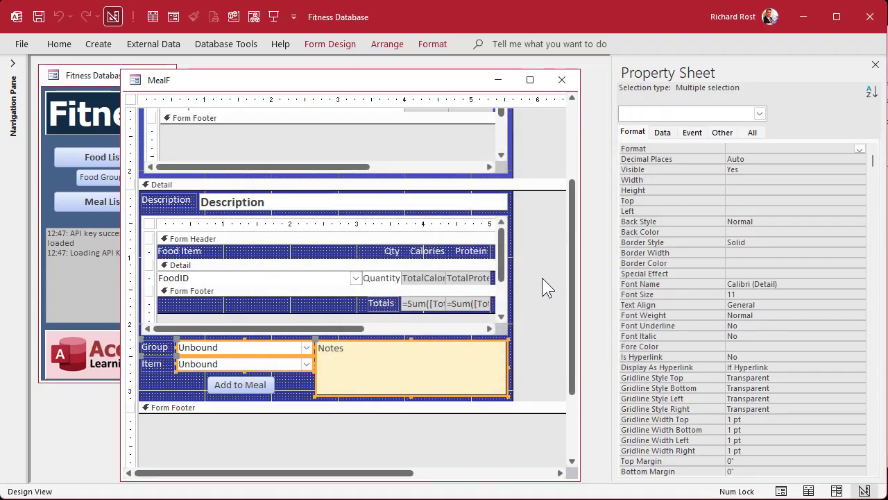
click(562, 80)
Step: Open MealF in form view, switch between the Coffee and Breakfast meals, and focus Description
click(124, 201)
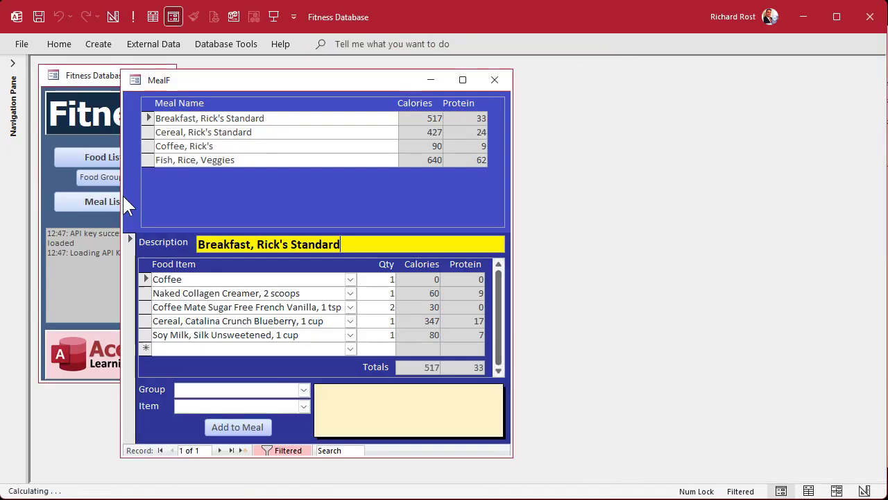
click(231, 149)
click(278, 118)
click(281, 150)
click(339, 243)
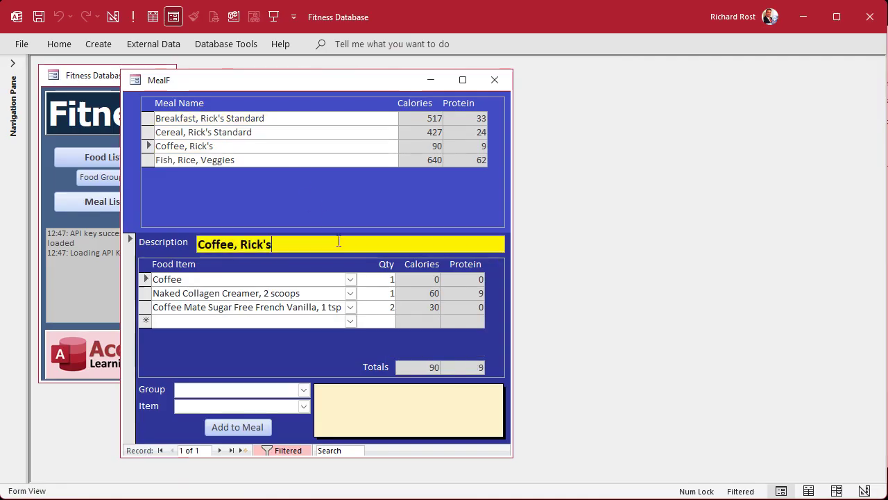
Step: Check the yellow highlight on food items, Notes, Item and Group, ending on Cereal, Rick's Standard
click(316, 278)
click(314, 291)
click(337, 306)
click(351, 409)
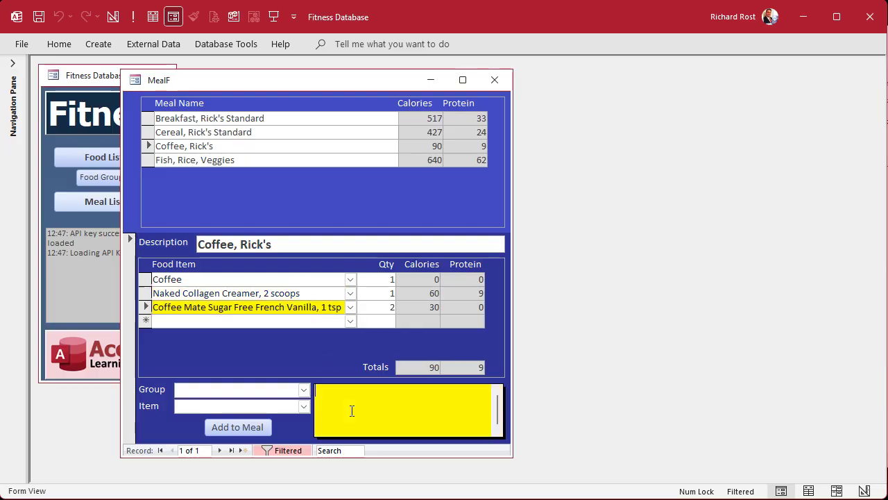
click(276, 408)
click(266, 390)
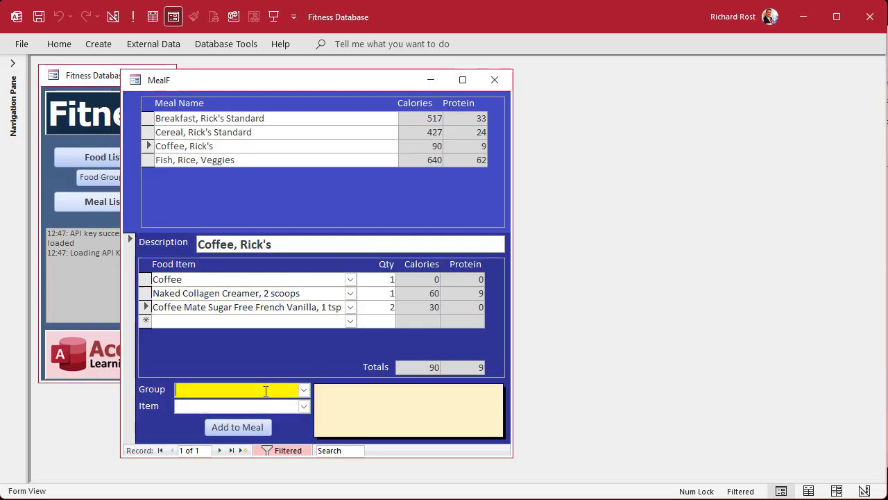
click(252, 281)
click(305, 132)
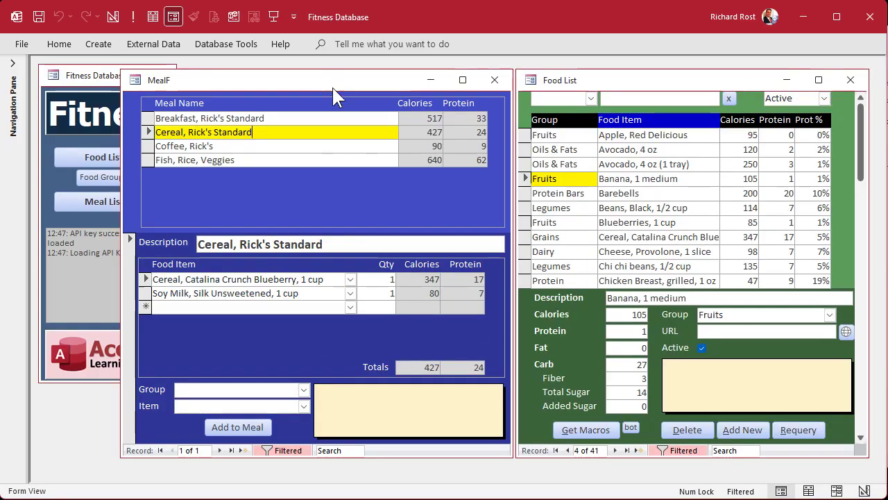
Step: Step through Food List records from Blueberries, then start a new MealF record, raising error 94
click(577, 222)
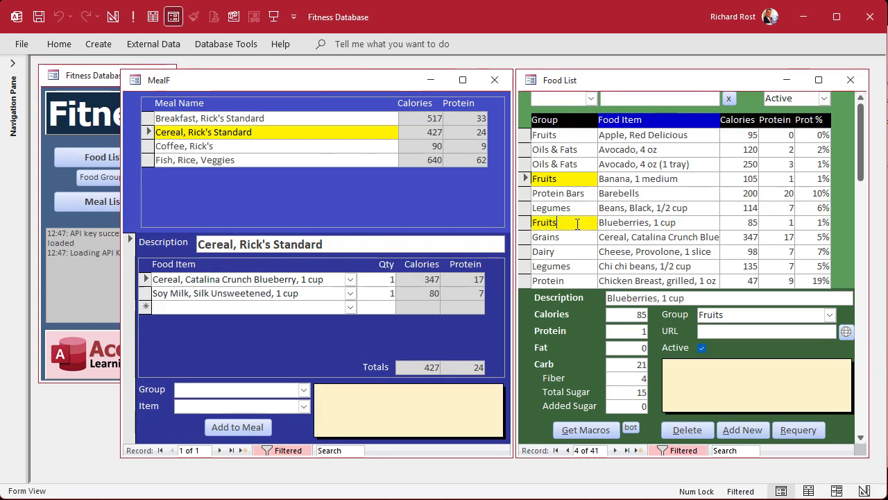
click(615, 450)
click(615, 451)
click(615, 450)
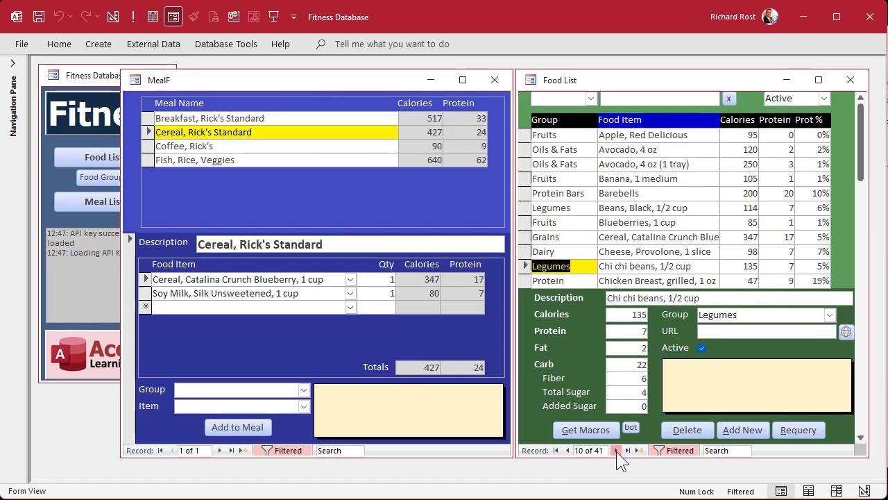
click(615, 451)
click(615, 450)
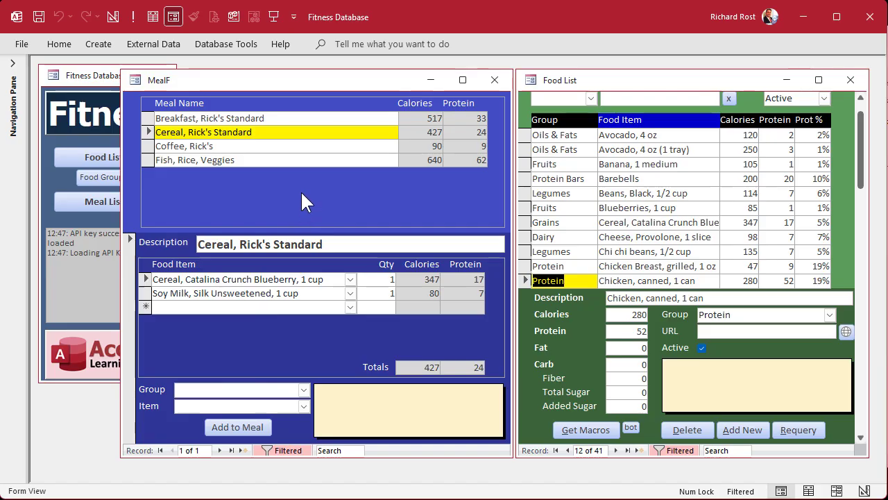
click(241, 450)
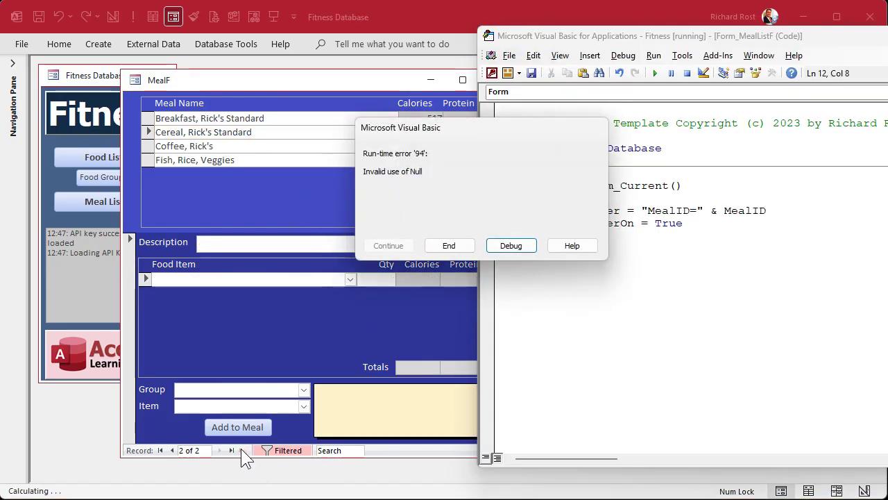